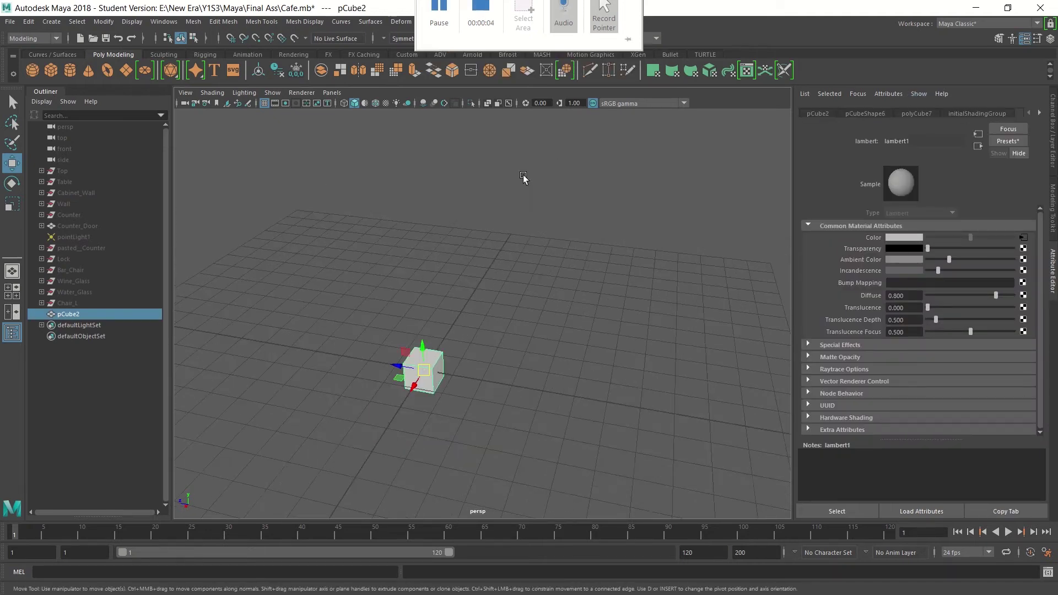
- Scale pCube2 uniformly to 4.204 and check its polyCube7 inputs in the Channel Box
{"action": "key", "text": "r"}
{"action": "middle_click_drag", "start_coordinate": [523, 174], "coordinate": [522, 312]}
{"action": "key", "text": "w"}
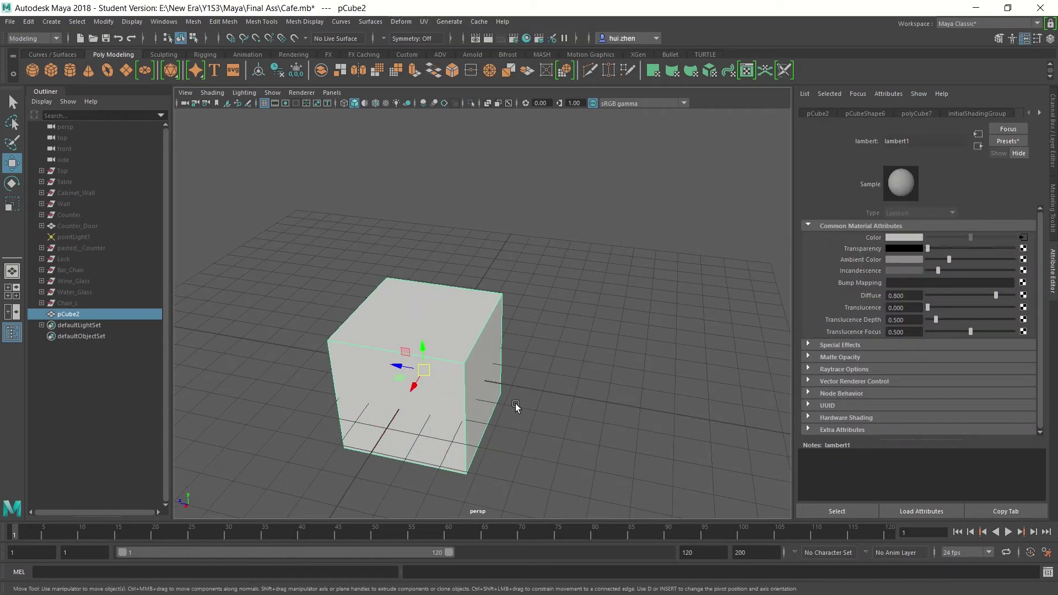
{"action": "key", "text": "ctrl+a"}
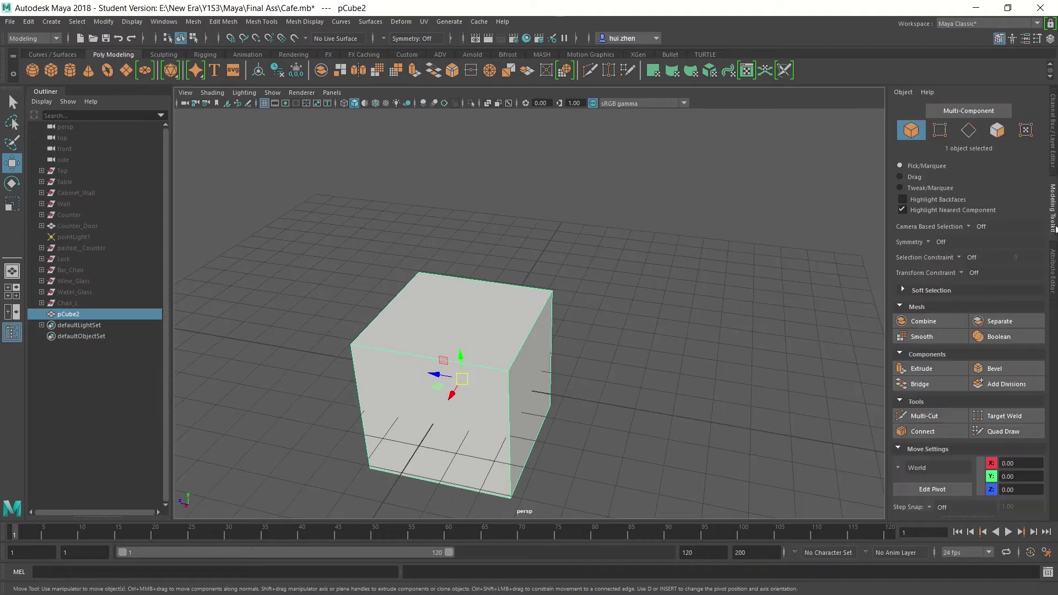
{"action": "left_click", "coordinate": [935, 240]}
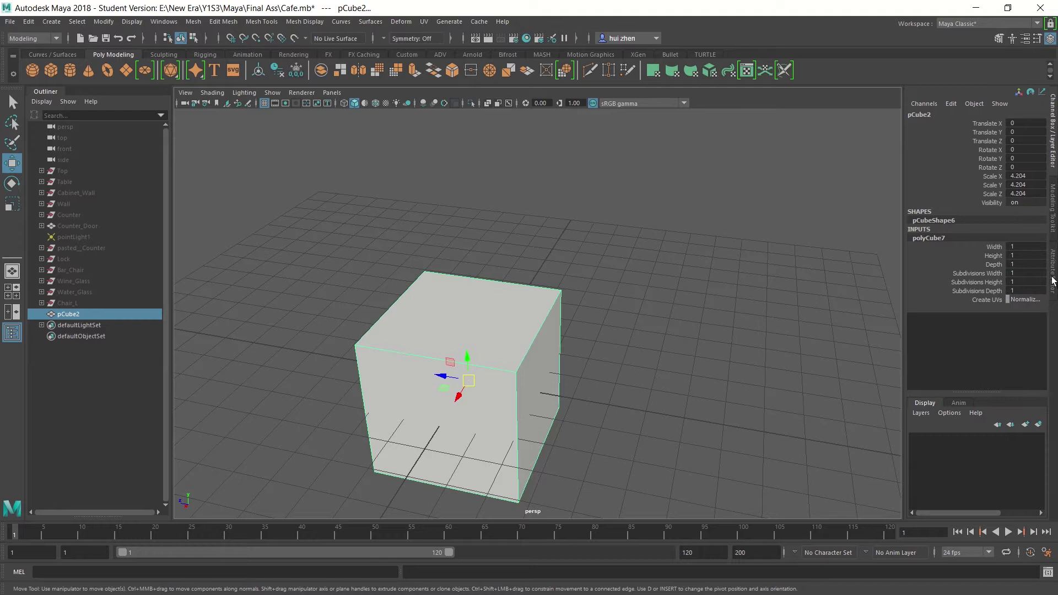
- Activate Multi-Cut from the Modeling Toolkit and show the four-view layout
{"action": "left_click", "coordinate": [1052, 270]}
{"action": "left_click", "coordinate": [1052, 208]}
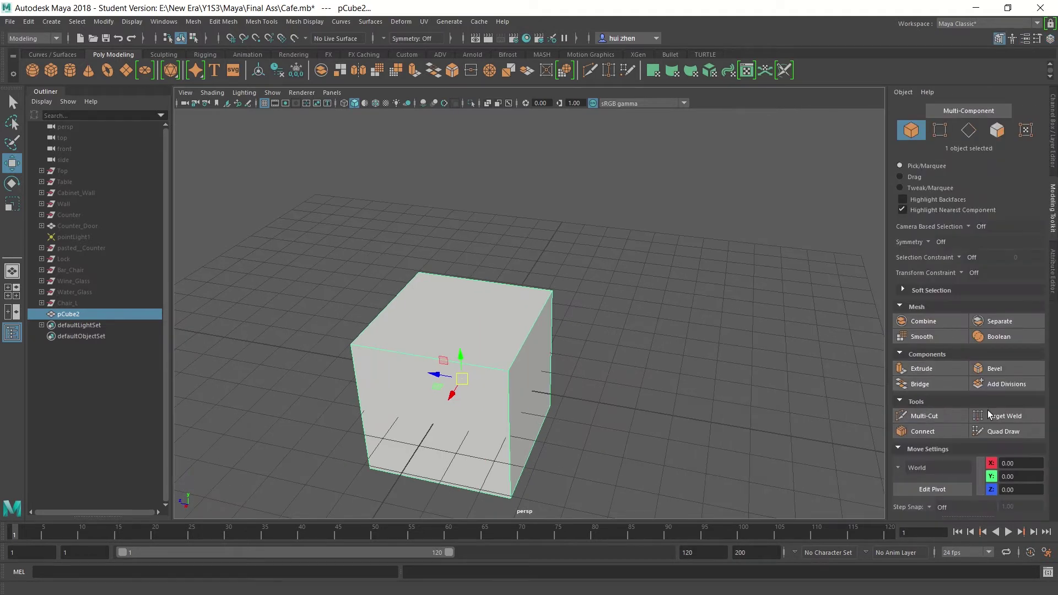
{"action": "left_click", "coordinate": [924, 415]}
{"action": "scroll", "coordinate": [589, 388], "scroll_direction": "down", "scroll_amount": 3}
{"action": "key", "text": "space"}
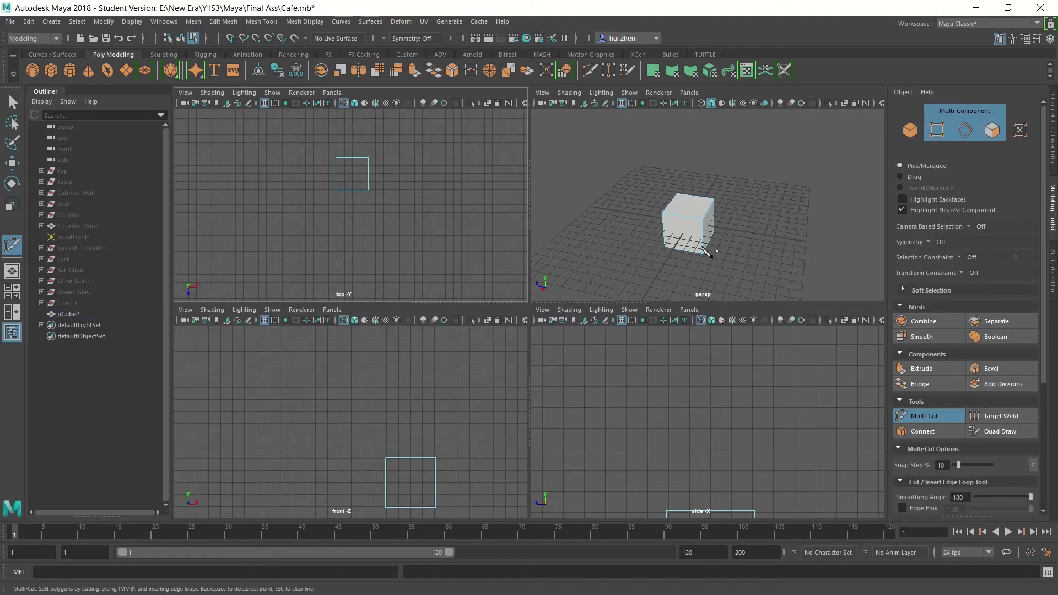
- Insert two horizontal edge loops around pCube2, one above the other
{"action": "middle_click_drag", "start_coordinate": [418, 441], "coordinate": [378, 365], "text": "alt"}
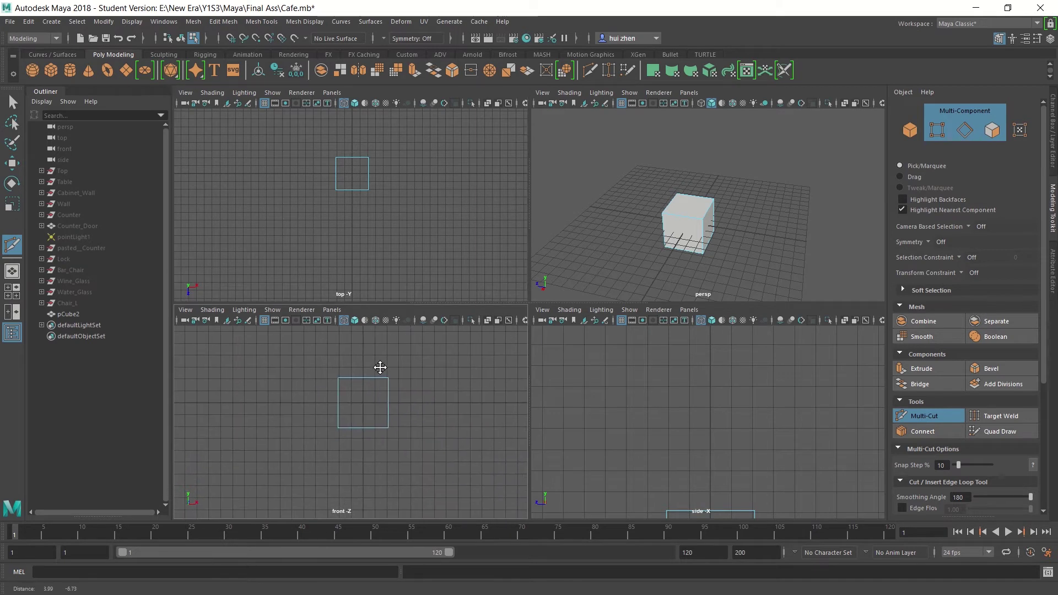
{"action": "middle_click_drag", "start_coordinate": [695, 464], "coordinate": [678, 456], "text": "alt"}
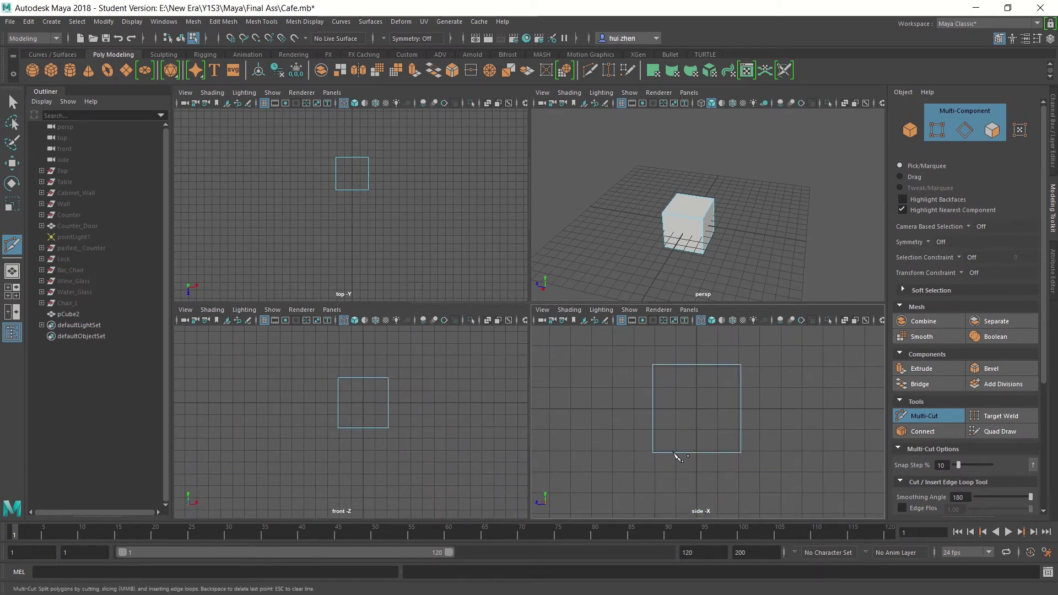
{"action": "left_click", "coordinate": [735, 408], "text": "ctrl"}
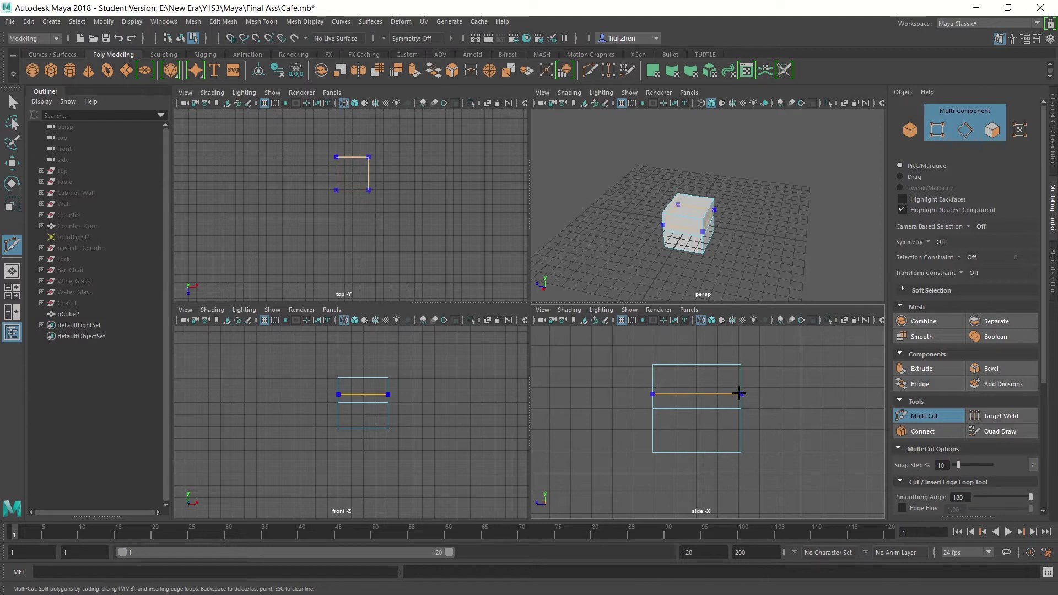
{"action": "left_click", "coordinate": [740, 430], "text": "ctrl"}
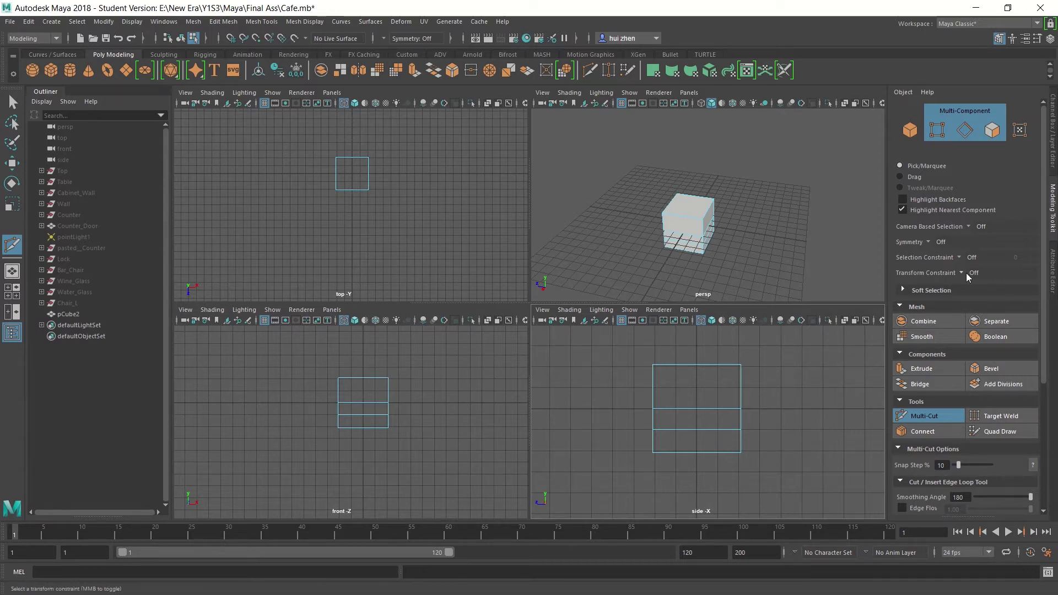
{"action": "right_click_drag", "start_coordinate": [683, 231], "coordinate": [651, 236]}
- Lower the upper loop's left vertex pair in the side view so the edge slants diagonally
{"action": "key", "text": "w"}
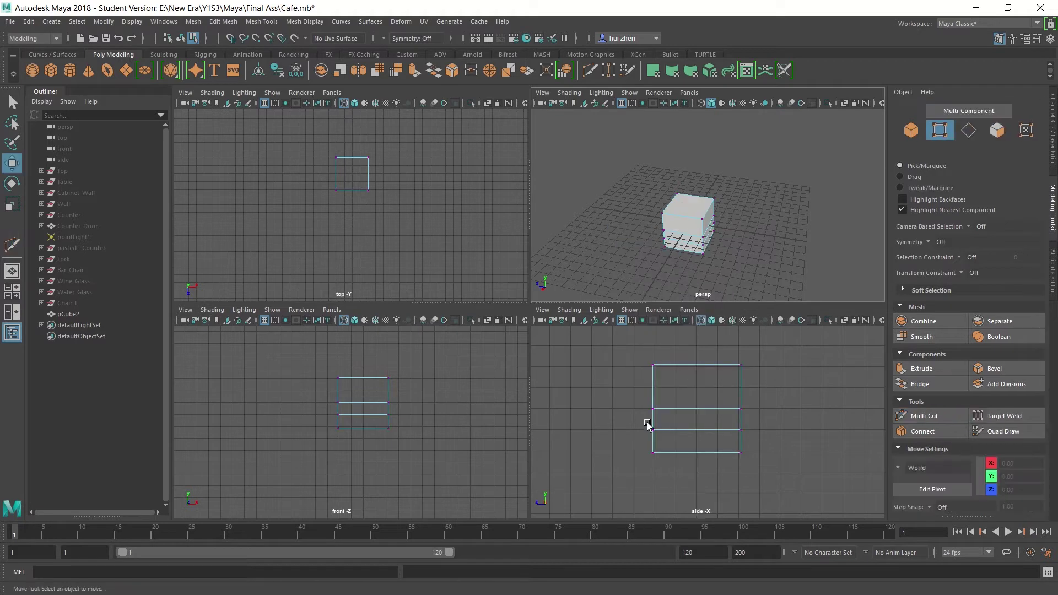
{"action": "left_click_drag", "start_coordinate": [658, 416], "coordinate": [646, 428]}
{"action": "left_click_drag", "start_coordinate": [652, 392], "coordinate": [653, 399]}
{"action": "key", "text": "space"}
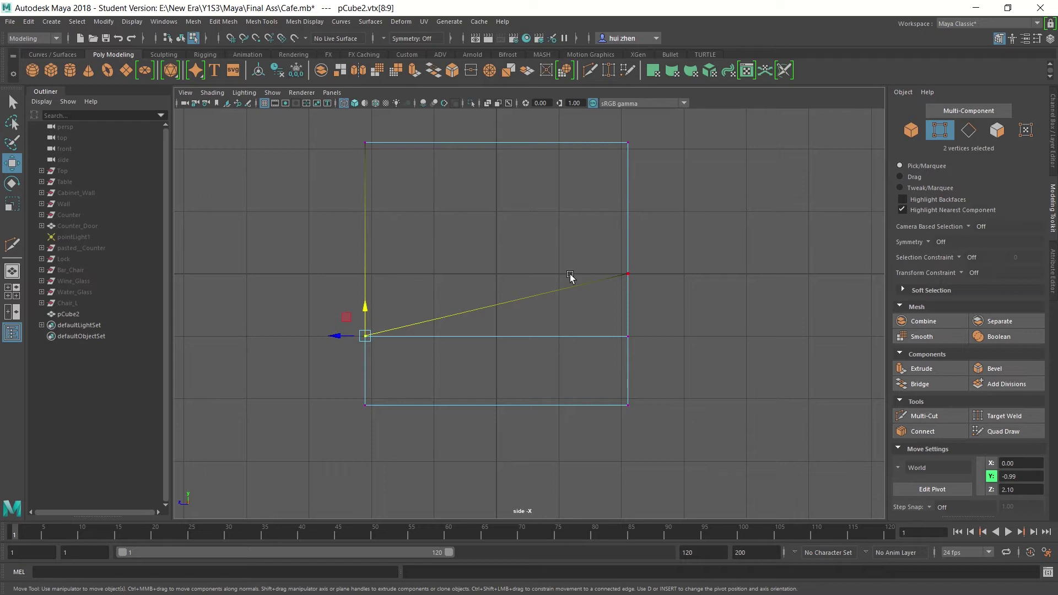
{"action": "left_click", "coordinate": [627, 273]}
- Add a vertical edge loop through the cube with Multi-Cut and commit it
{"action": "key", "text": "y"}
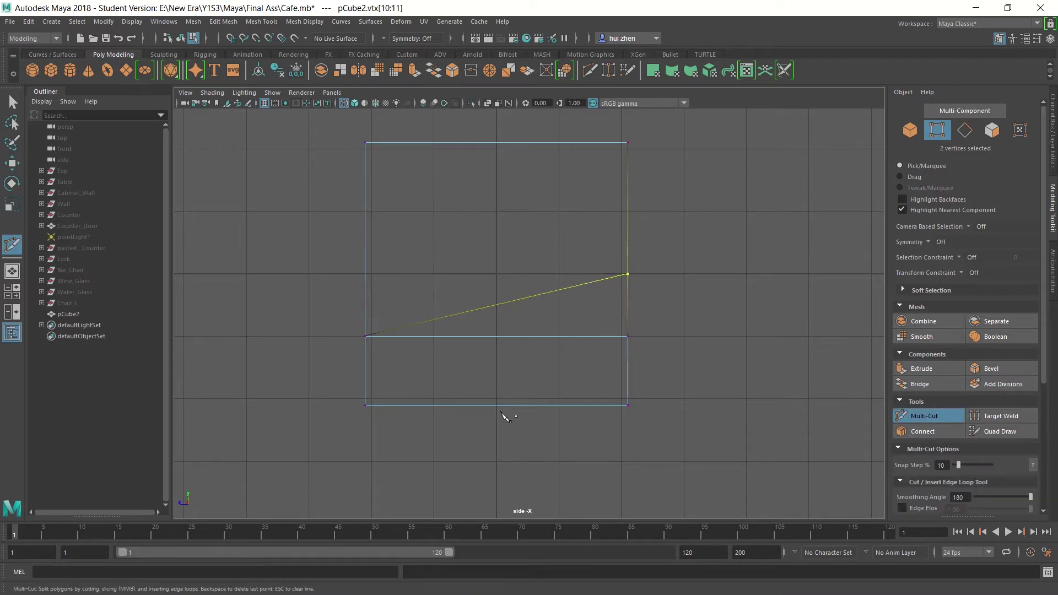
{"action": "key", "text": "space"}
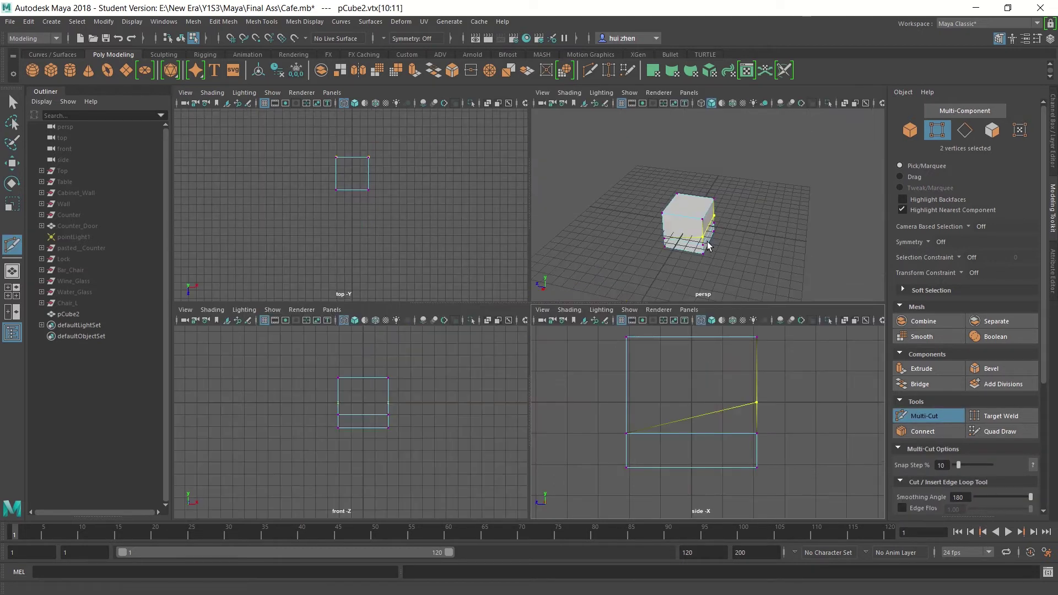
{"action": "right_click_drag", "start_coordinate": [726, 229], "coordinate": [769, 212]}
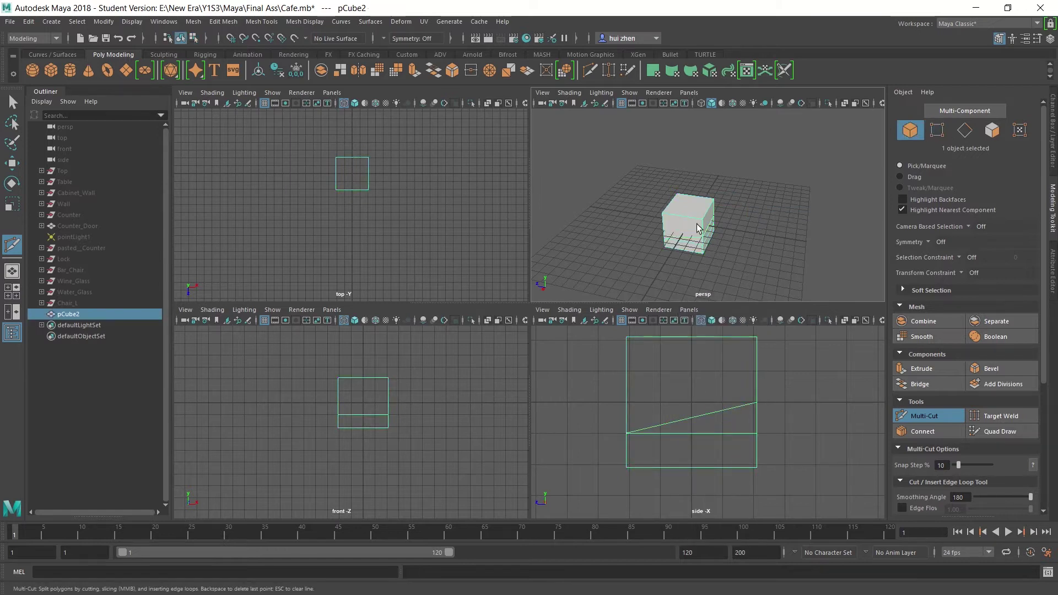
{"action": "left_click", "coordinate": [964, 111]}
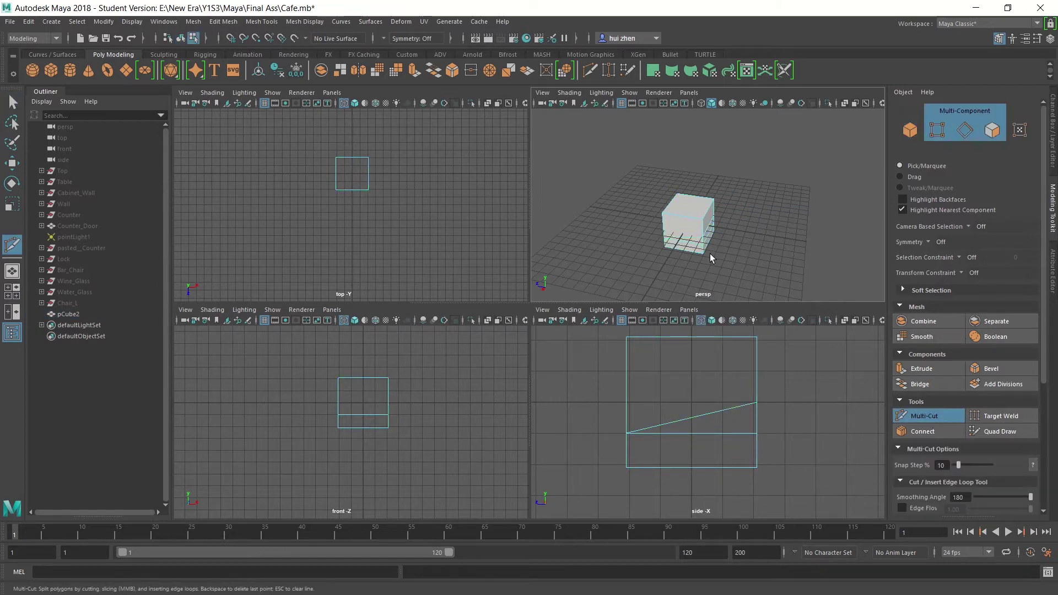
{"action": "left_click_drag", "start_coordinate": [704, 249], "coordinate": [688, 235], "text": "alt"}
{"action": "left_click", "coordinate": [687, 230]}
{"action": "left_click", "coordinate": [741, 472]}
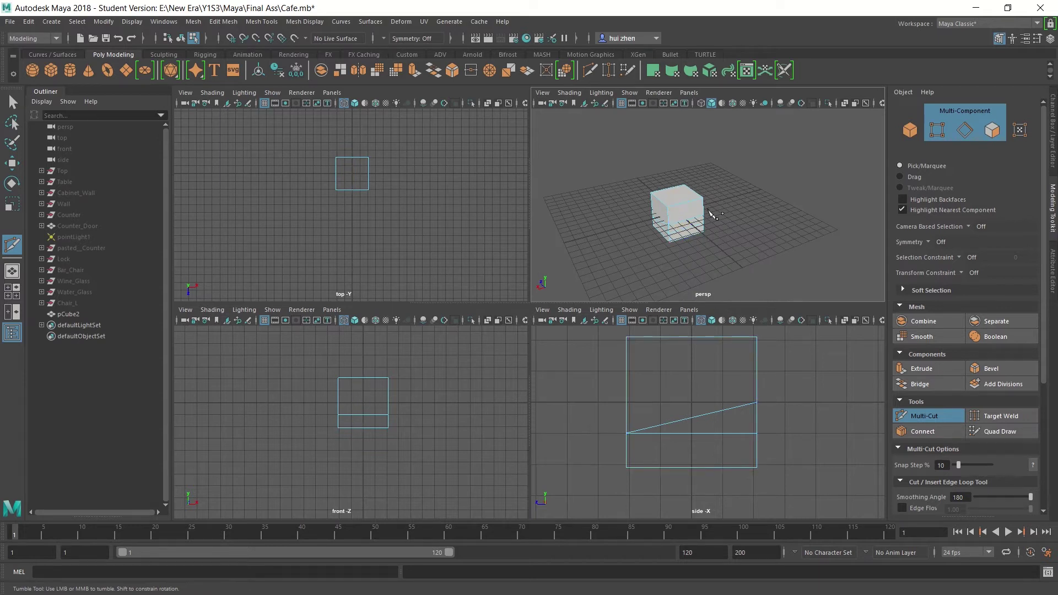
{"action": "right_click_drag", "start_coordinate": [687, 230], "coordinate": [688, 242]}
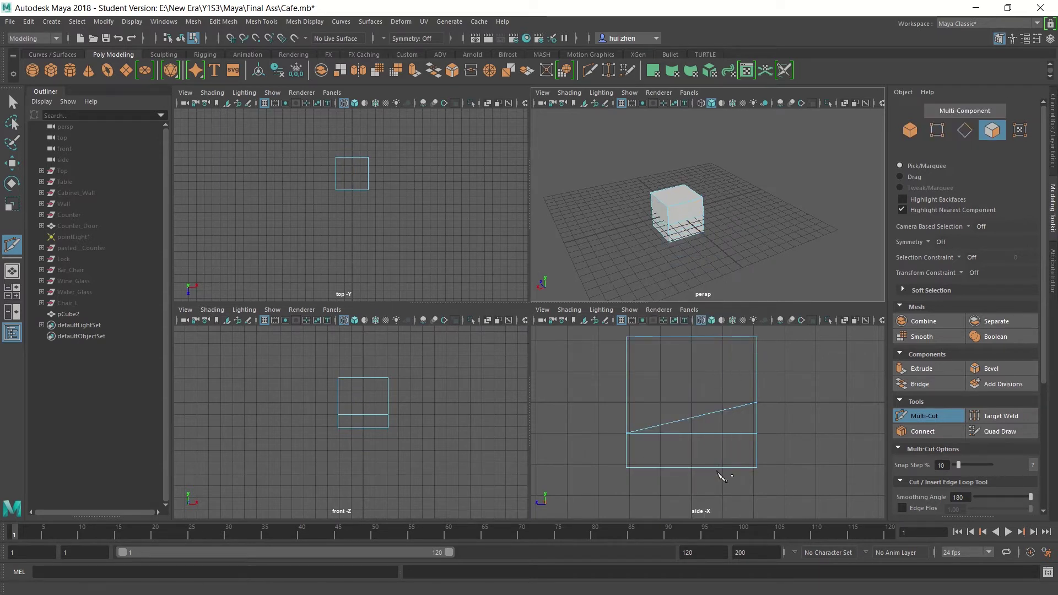
{"action": "left_click", "coordinate": [691, 248]}
{"action": "mouse_move", "coordinate": [691, 247]}
{"action": "left_mouse_down", "text": "alt"}
{"action": "mouse_move", "coordinate": [699, 239]}
{"action": "mouse_move", "coordinate": [691, 241]}
{"action": "left_mouse_up", "text": "alt"}
{"action": "left_click", "coordinate": [682, 236], "text": "ctrl"}
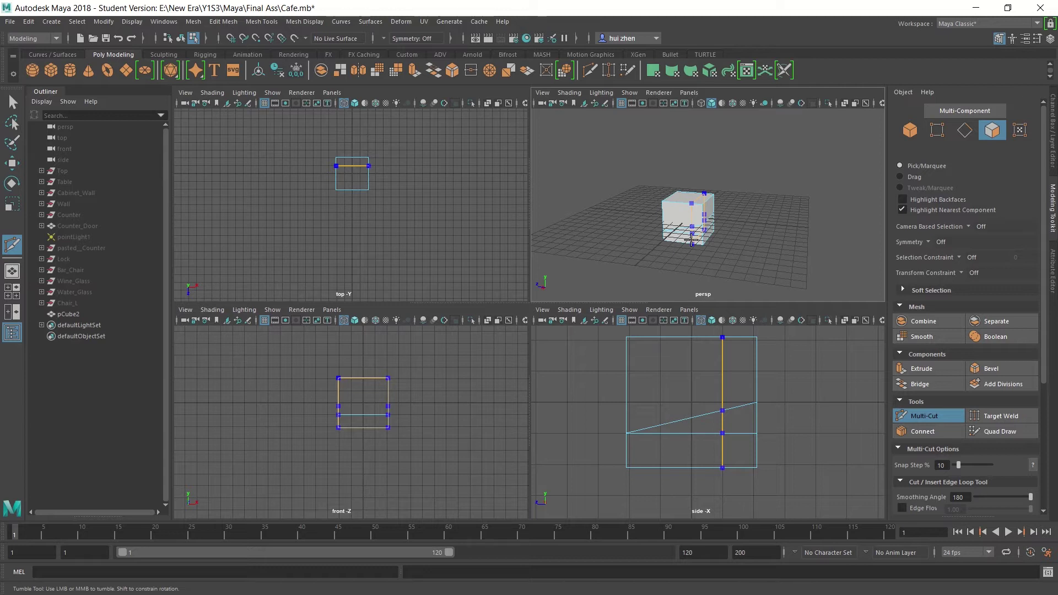
{"action": "key", "text": "Return"}
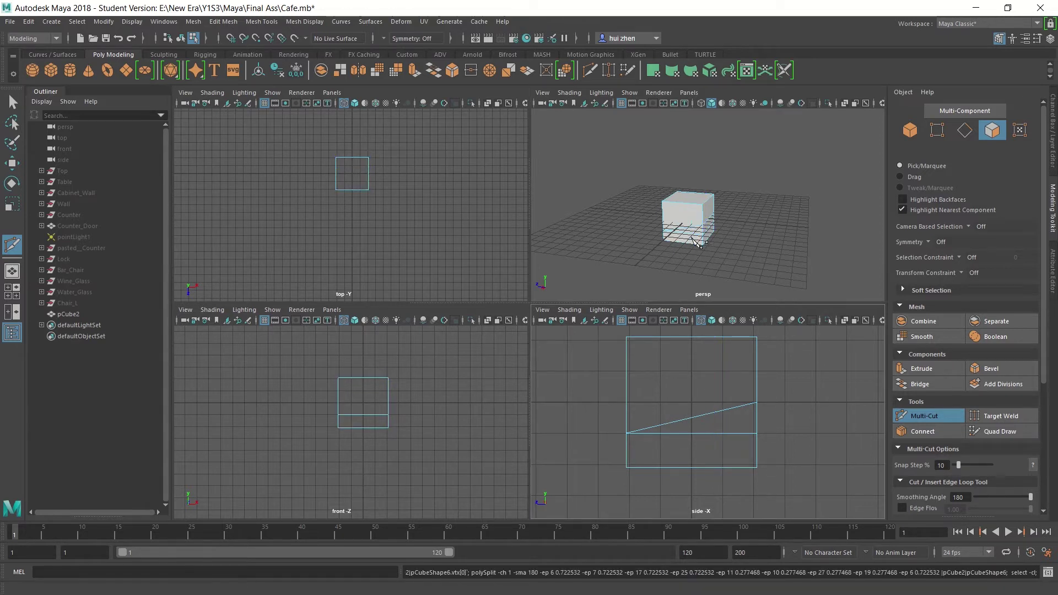
- Add another edge loop, then try moving the middle and top vertices, undoing both attempts
{"action": "left_click", "coordinate": [722, 435], "text": "ctrl"}
{"action": "key", "text": "space"}
{"action": "key", "text": "w"}
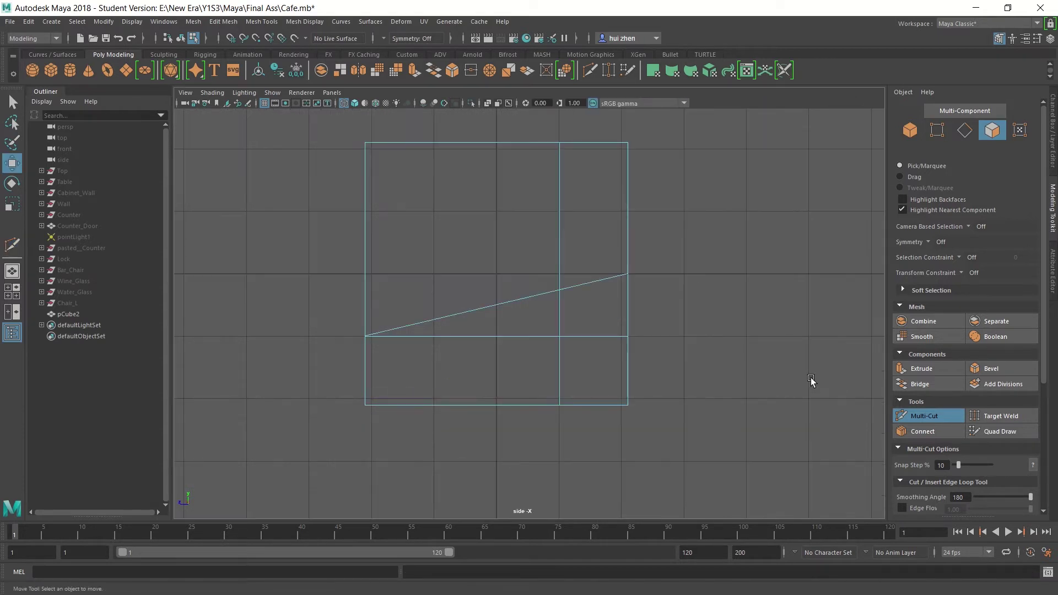
{"action": "right_click_drag", "start_coordinate": [608, 283], "coordinate": [579, 285]}
{"action": "mouse_move", "coordinate": [597, 262]}
{"action": "left_mouse_down"}
{"action": "mouse_move", "coordinate": [538, 298]}
{"action": "mouse_move", "coordinate": [506, 288]}
{"action": "left_mouse_up"}
{"action": "key", "text": "ctrl+z"}
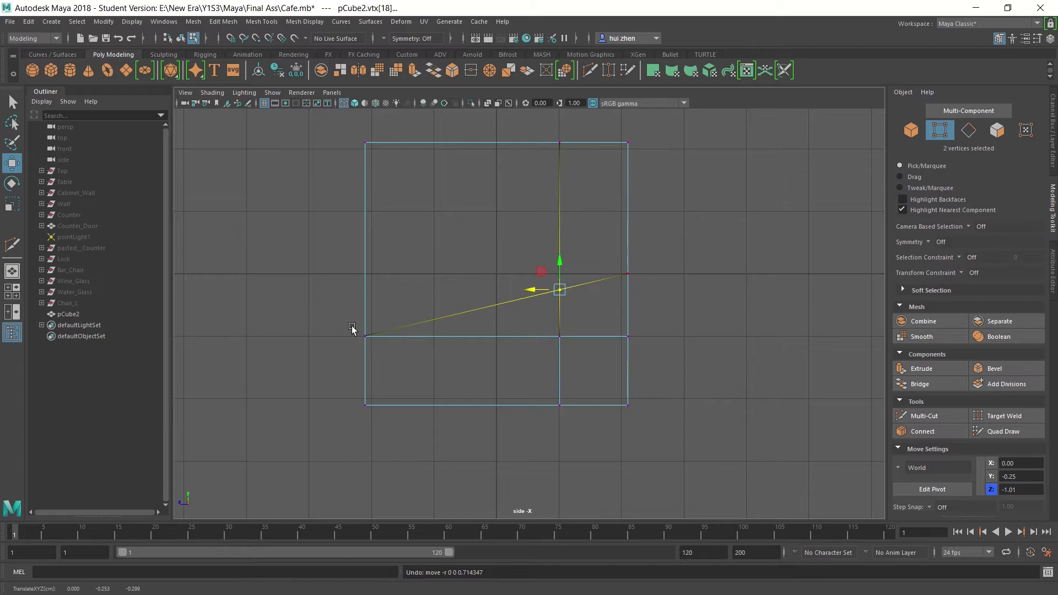
{"action": "mouse_move", "coordinate": [350, 325]}
{"action": "left_mouse_down"}
{"action": "mouse_move", "coordinate": [362, 334]}
{"action": "mouse_move", "coordinate": [381, 323]}
{"action": "left_mouse_up"}
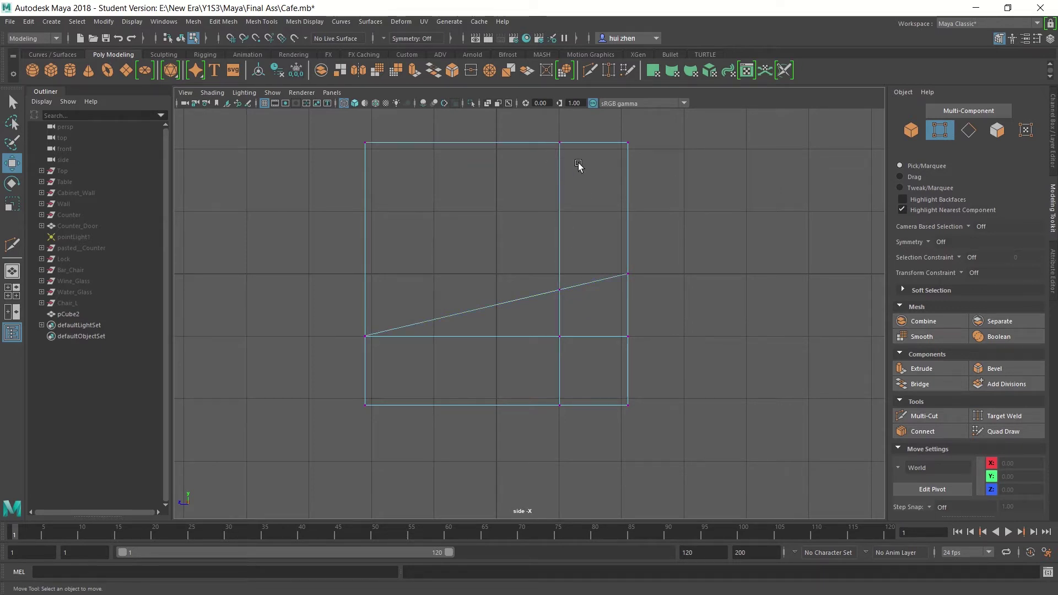
{"action": "left_click", "coordinate": [559, 142]}
{"action": "left_click_drag", "start_coordinate": [567, 118], "coordinate": [570, 215]}
{"action": "key", "text": "ctrl+z"}
- Drop the top-left, top-middle and top-right vertices down onto the diagonal slope
{"action": "left_click", "coordinate": [365, 142]}
{"action": "mouse_move", "coordinate": [365, 118]}
{"action": "left_mouse_down"}
{"action": "mouse_move", "coordinate": [366, 245]}
{"action": "mouse_move", "coordinate": [382, 314]}
{"action": "left_mouse_up"}
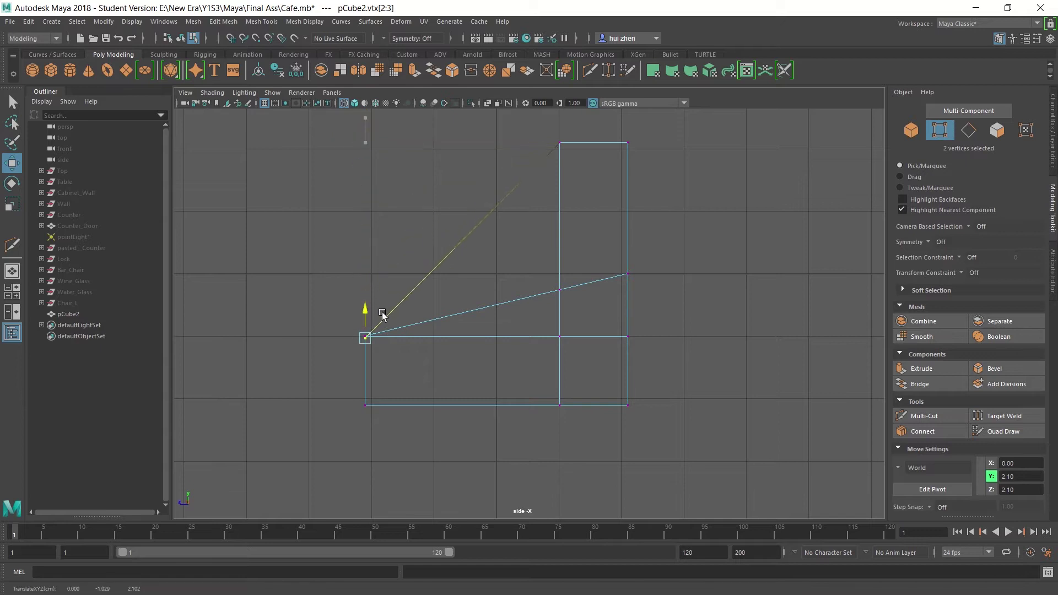
{"action": "left_click", "coordinate": [559, 142]}
{"action": "left_click_drag", "start_coordinate": [550, 119], "coordinate": [543, 230]}
{"action": "mouse_move", "coordinate": [600, 136]}
{"action": "left_mouse_down"}
{"action": "mouse_move", "coordinate": [665, 193]}
{"action": "mouse_move", "coordinate": [614, 211]}
{"action": "left_mouse_up"}
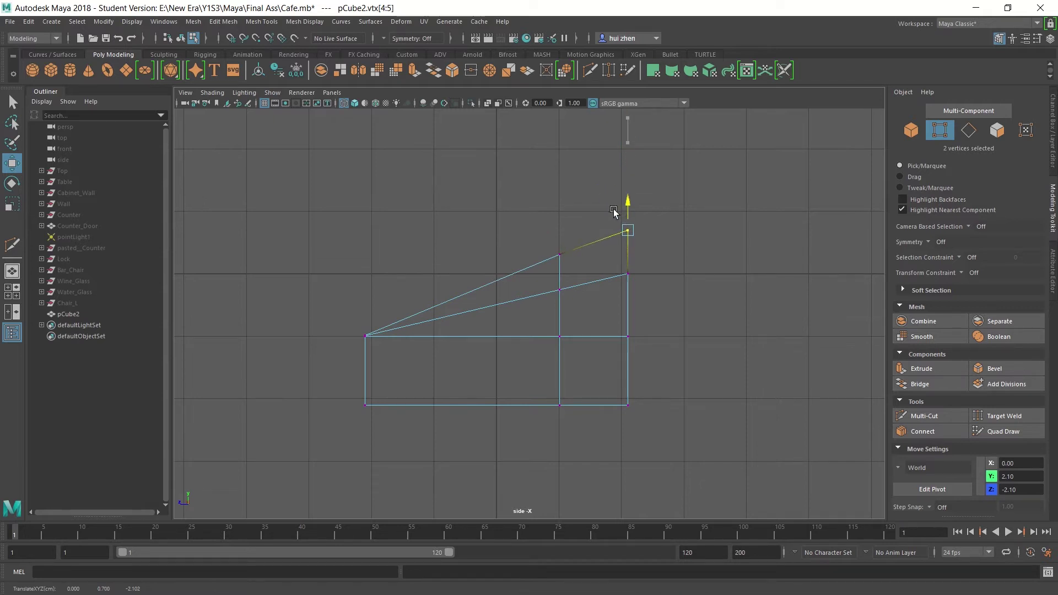
{"action": "left_click", "coordinate": [714, 233]}
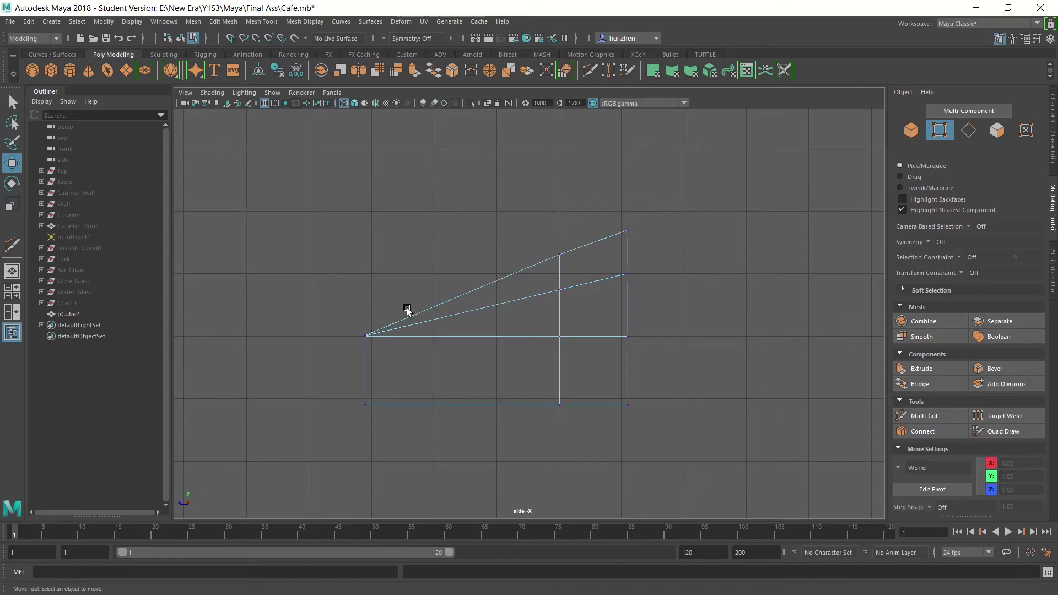
{"action": "left_click_drag", "start_coordinate": [537, 229], "coordinate": [561, 263]}
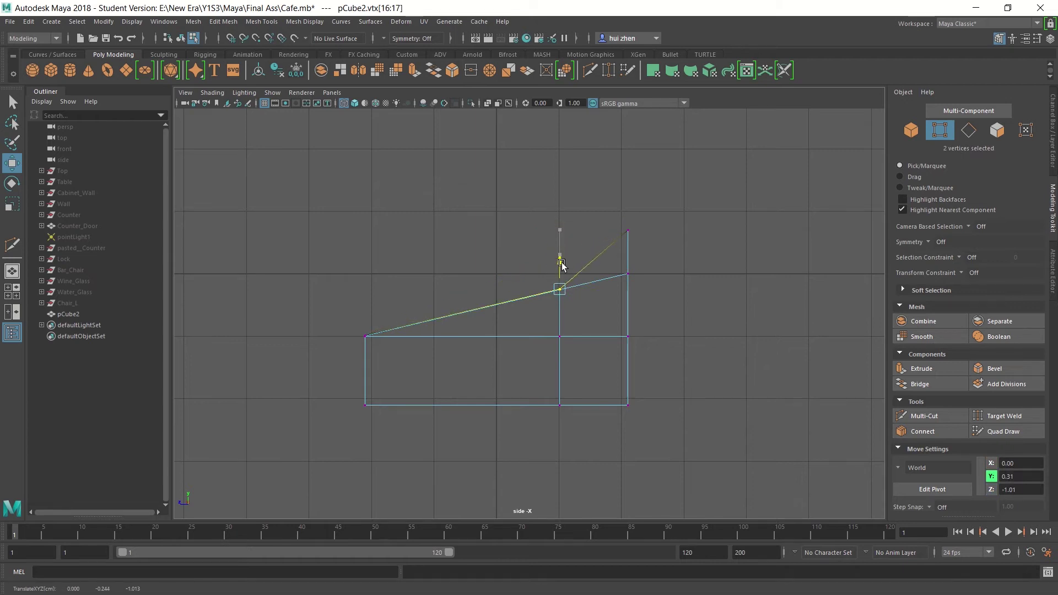
- Shift the top back corner vertex slightly forward to tilt the back
{"action": "left_click", "coordinate": [679, 267]}
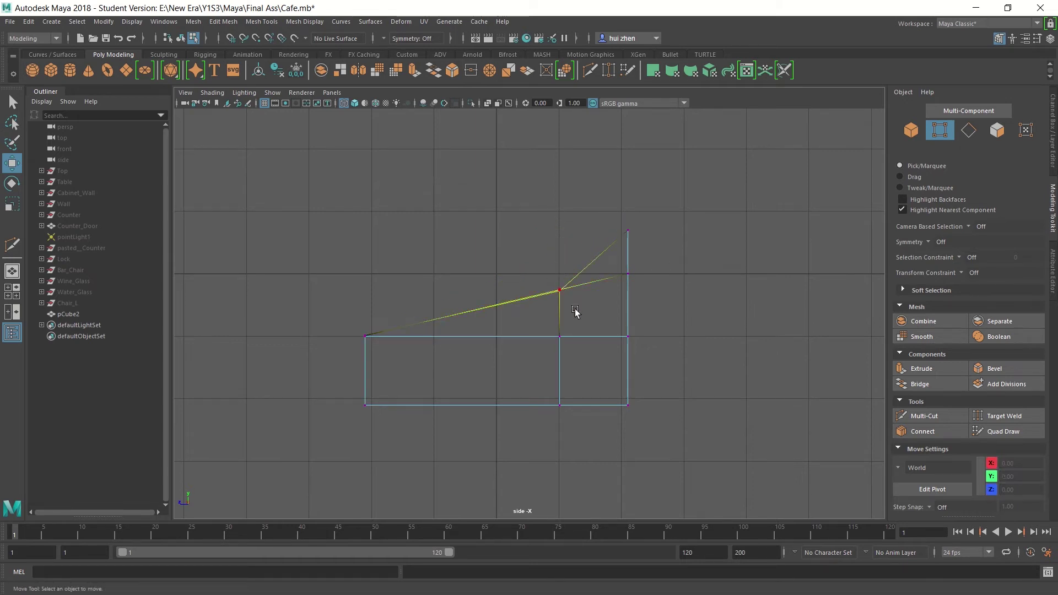
{"action": "left_click", "coordinate": [559, 289]}
{"action": "left_click", "coordinate": [485, 352]}
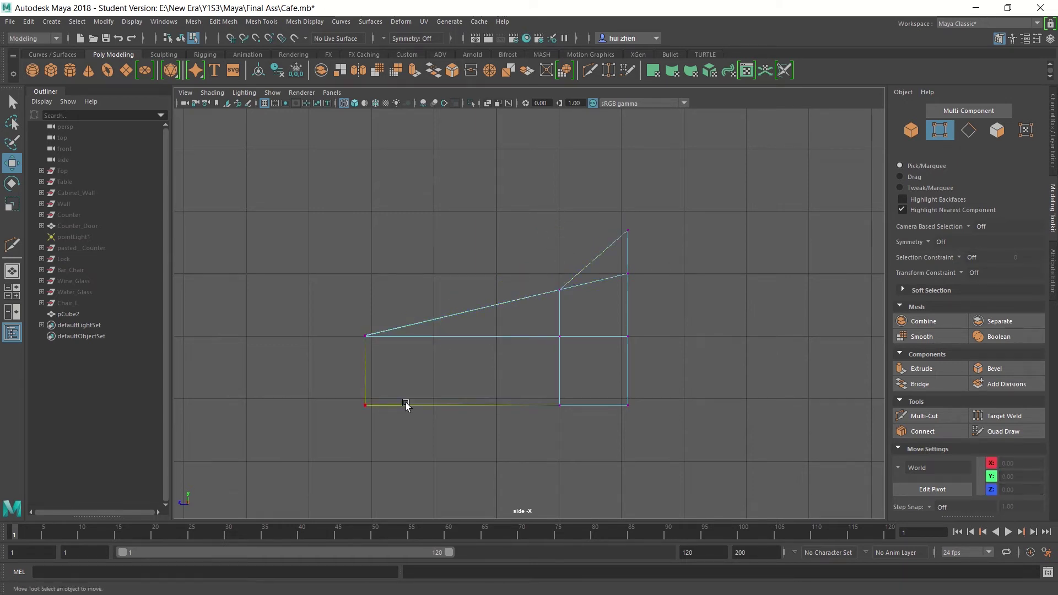
{"action": "mouse_move", "coordinate": [609, 217]}
{"action": "left_mouse_down"}
{"action": "mouse_move", "coordinate": [632, 236]}
{"action": "mouse_move", "coordinate": [588, 234]}
{"action": "left_mouse_up"}
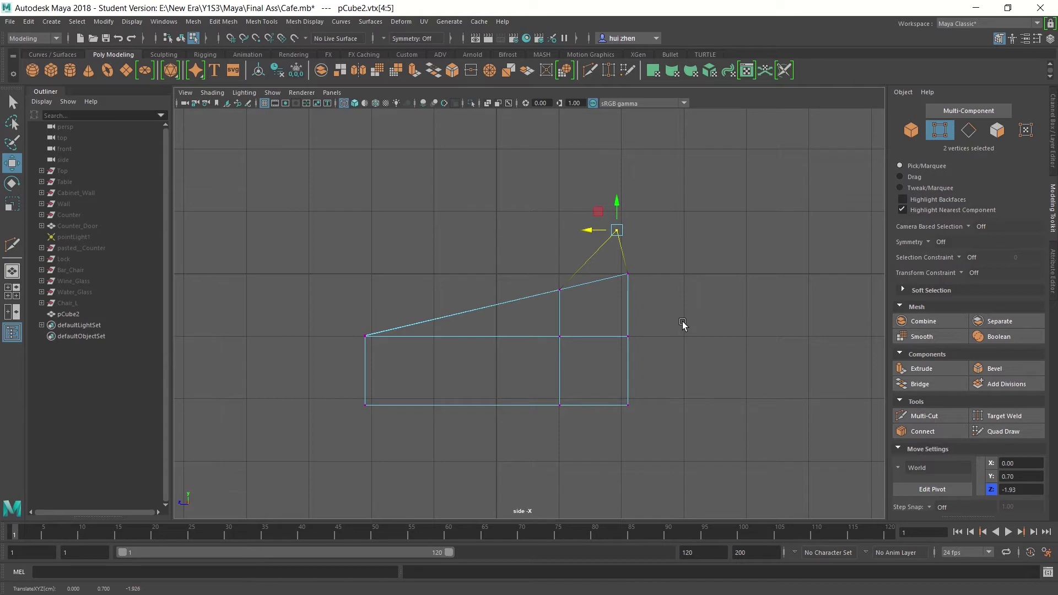
- Raise the bottom vertex row and pull the left and right vertex columns slightly inward
{"action": "left_click_drag", "start_coordinate": [328, 374], "coordinate": [727, 466]}
{"action": "left_click_drag", "start_coordinate": [494, 379], "coordinate": [494, 372]}
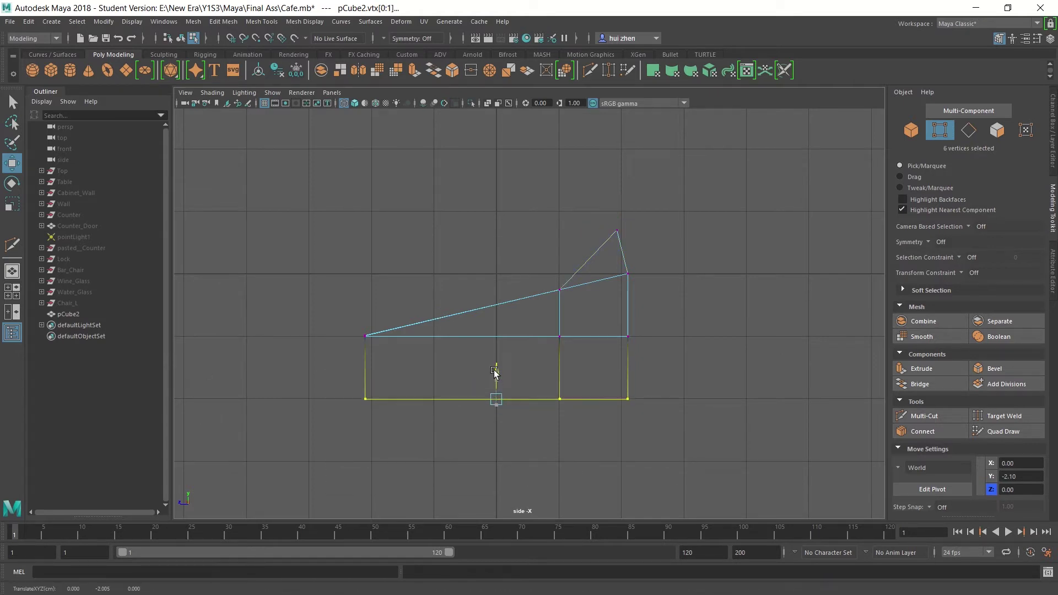
{"action": "left_click_drag", "start_coordinate": [606, 209], "coordinate": [672, 427]}
{"action": "left_click_drag", "start_coordinate": [599, 314], "coordinate": [592, 313]}
{"action": "left_click_drag", "start_coordinate": [358, 328], "coordinate": [386, 429]}
{"action": "left_click_drag", "start_coordinate": [338, 371], "coordinate": [343, 370]}
- Select the crease edge between seat and back in the perspective view
{"action": "key", "text": "space"}
{"action": "key", "text": "space"}
{"action": "mouse_move", "coordinate": [599, 362]}
{"action": "left_mouse_down", "text": "alt"}
{"action": "mouse_move", "coordinate": [537, 380]}
{"action": "mouse_move", "coordinate": [533, 286]}
{"action": "left_mouse_up", "text": "alt"}
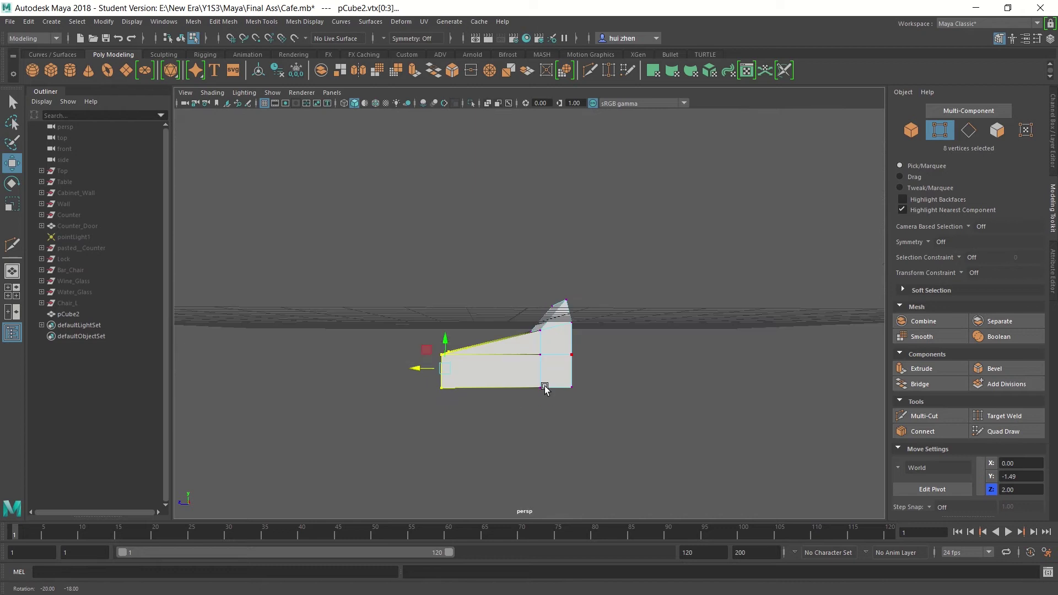
{"action": "right_click_drag", "start_coordinate": [533, 280], "coordinate": [537, 253]}
{"action": "mouse_move", "coordinate": [537, 253]}
{"action": "left_mouse_down", "text": "alt"}
{"action": "mouse_move", "coordinate": [523, 401]}
{"action": "mouse_move", "coordinate": [581, 401]}
{"action": "left_mouse_up", "text": "alt"}
{"action": "left_click", "coordinate": [506, 358]}
- Bevel the crease edge with a width of 0.3 and turn on shaded display
{"action": "left_click", "coordinate": [991, 368]}
{"action": "type", "text": ".3"}
{"action": "key", "text": "Return"}
{"action": "mouse_move", "coordinate": [520, 385]}
{"action": "left_mouse_down", "text": "alt"}
{"action": "mouse_move", "coordinate": [557, 385]}
{"action": "mouse_move", "coordinate": [625, 427]}
{"action": "left_mouse_up", "text": "alt"}
{"action": "key", "text": "space"}
{"action": "key", "text": "space"}
{"action": "key", "text": "5"}
{"action": "key", "text": "space"}
- Reduce the bevel width to 0.21, then apply a fresh bevel with 5 segments
{"action": "left_click", "coordinate": [659, 415]}
{"action": "type", "text": "0.2"}
{"action": "type", "text": "1"}
{"action": "key", "text": "Return"}
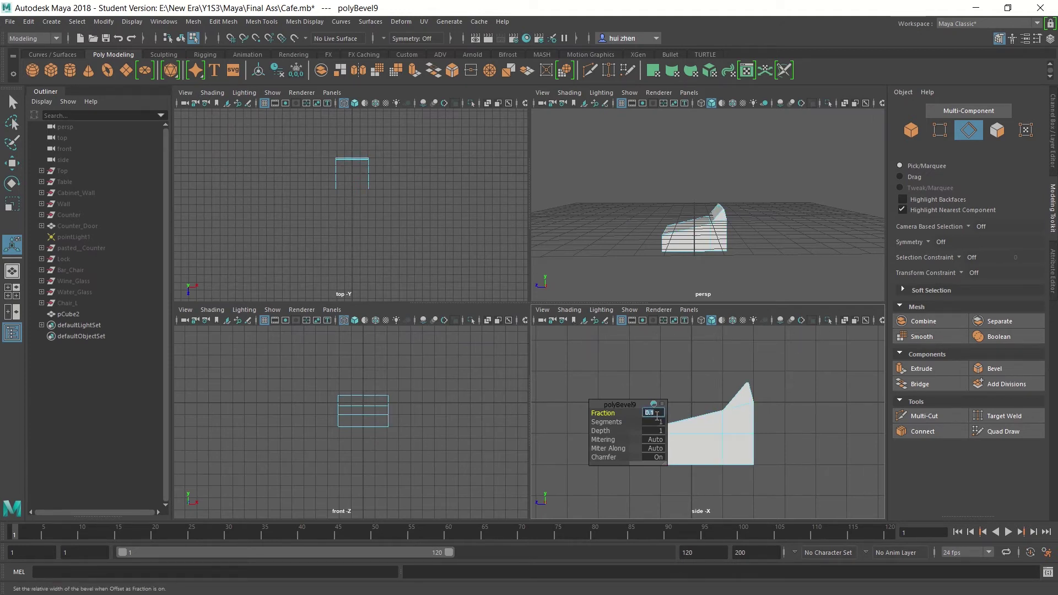
{"action": "key", "text": "ctrl+b"}
{"action": "mouse_move", "coordinate": [737, 245]}
{"action": "left_mouse_down", "text": "alt"}
{"action": "mouse_move", "coordinate": [665, 267]}
{"action": "mouse_move", "coordinate": [605, 254]}
{"action": "left_mouse_up", "text": "alt"}
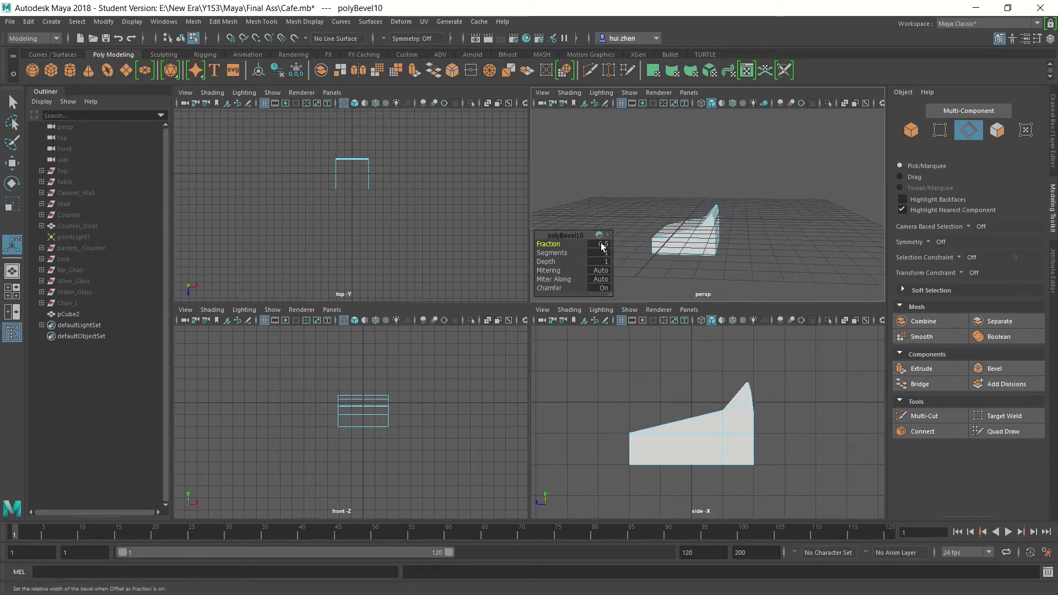
{"action": "left_click", "coordinate": [604, 252]}
{"action": "type", "text": "5"}
{"action": "key", "text": "Return"}
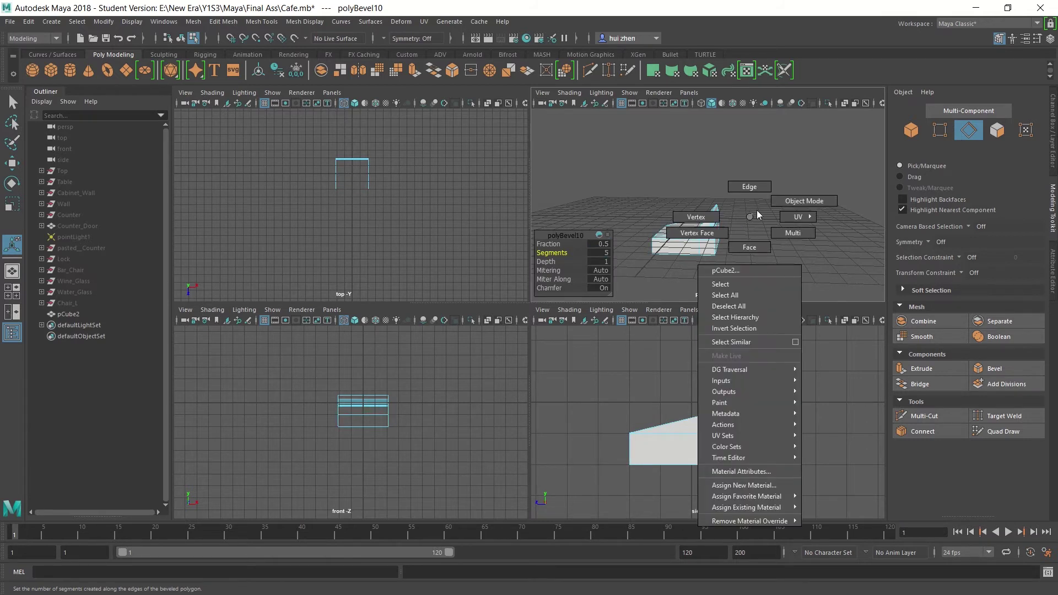
- Back in object mode, move the block up on Y above the grid
{"action": "right_click_drag", "start_coordinate": [739, 221], "coordinate": [756, 210]}
{"action": "key", "text": "q"}
{"action": "key", "text": "space"}
{"action": "left_click_drag", "start_coordinate": [561, 400], "coordinate": [484, 344], "text": "alt"}
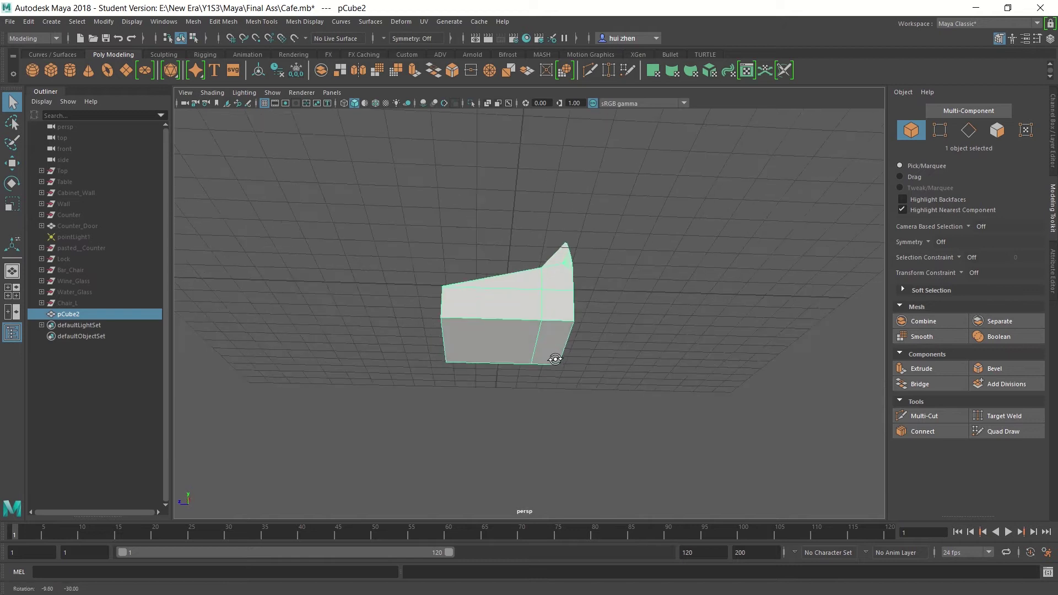
{"action": "key", "text": "w"}
{"action": "left_click_drag", "start_coordinate": [515, 302], "coordinate": [515, 219]}
- Extrude the two lower front faces and detach them from the block via Edit Mesh > Detach
{"action": "left_click", "coordinate": [525, 355]}
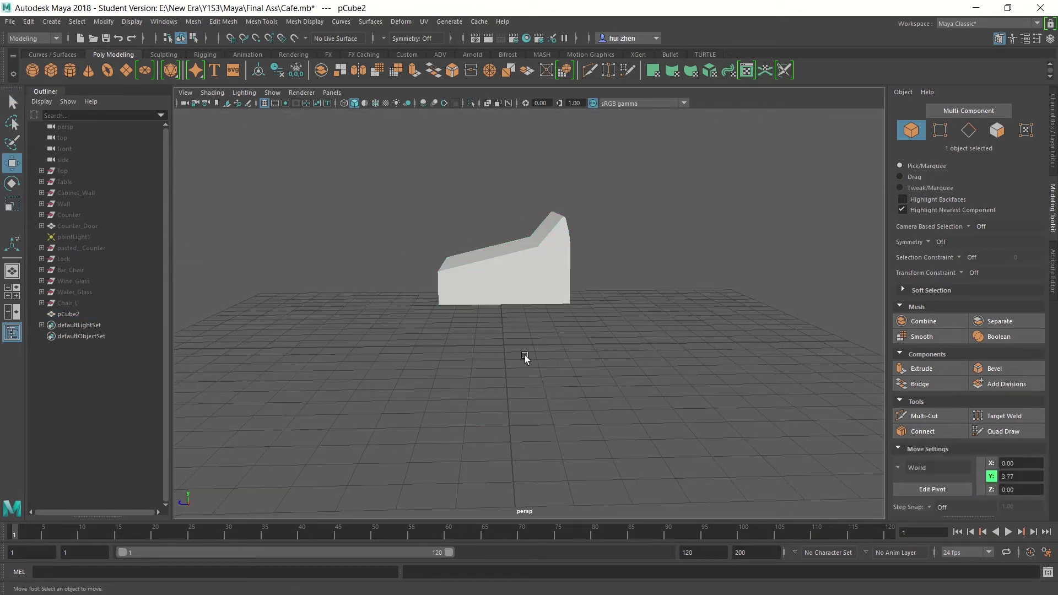
{"action": "left_click_drag", "start_coordinate": [524, 355], "coordinate": [521, 352], "text": "alt"}
{"action": "left_click", "coordinate": [517, 230]}
{"action": "right_click_drag", "start_coordinate": [516, 228], "coordinate": [514, 260]}
{"action": "left_click", "coordinate": [524, 247]}
{"action": "left_click", "coordinate": [554, 241], "text": "shift"}
{"action": "left_click", "coordinate": [921, 368]}
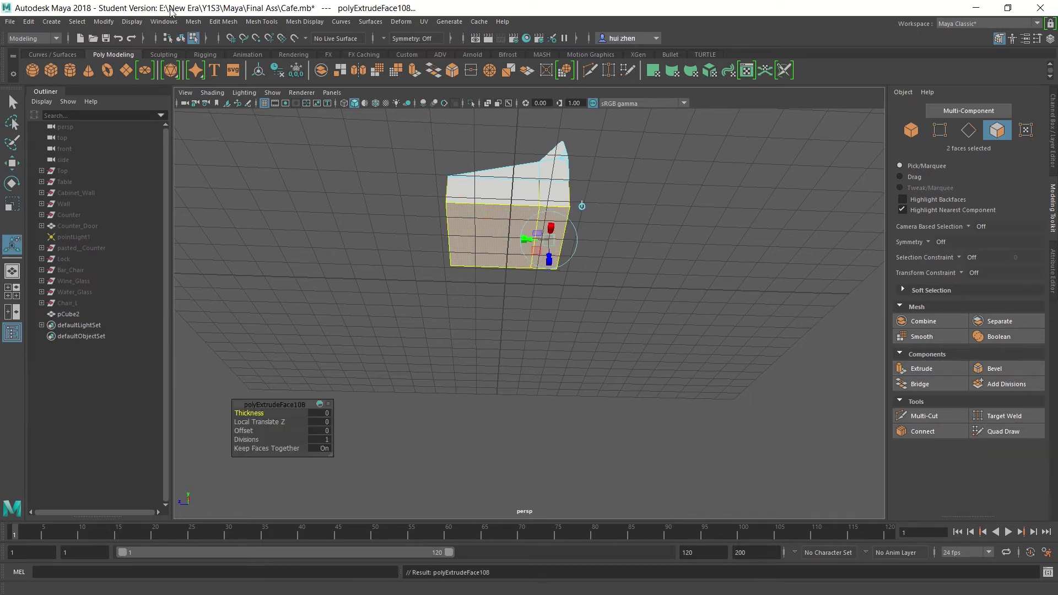
{"action": "left_click", "coordinate": [223, 21]}
{"action": "left_click", "coordinate": [237, 117]}
- Reselect the same two lower faces and extrude them outward again
{"action": "key", "text": "F8"}
{"action": "left_click", "coordinate": [510, 229]}
{"action": "right_click_drag", "start_coordinate": [511, 230], "coordinate": [515, 266]}
{"action": "left_click", "coordinate": [527, 239]}
{"action": "left_click", "coordinate": [554, 237], "text": "shift"}
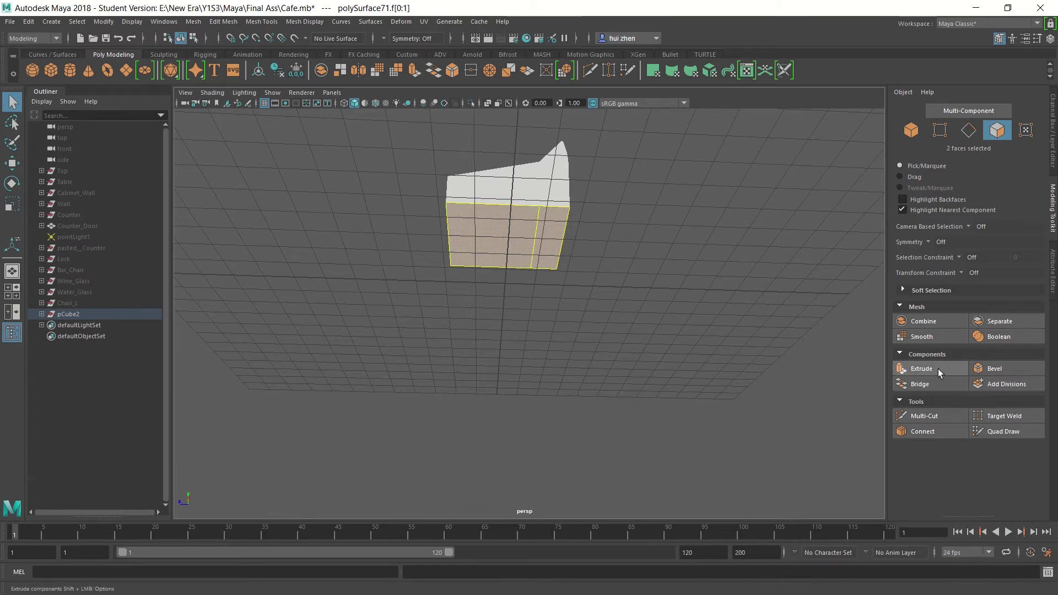
{"action": "left_click", "coordinate": [921, 368]}
{"action": "left_click_drag", "start_coordinate": [550, 259], "coordinate": [549, 273]}
- Set the extrusion distance to 0.8, then to 1, and select both pieces
{"action": "left_click", "coordinate": [320, 422]}
{"action": "type", "text": "8"}
{"action": "key", "text": "Return"}
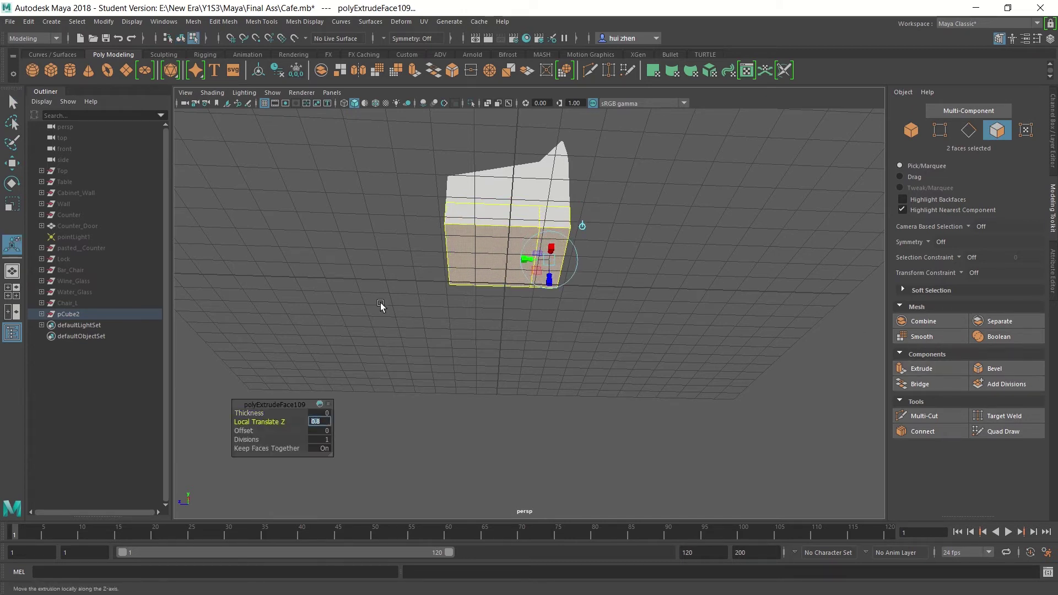
{"action": "left_click_drag", "start_coordinate": [380, 304], "coordinate": [343, 422], "text": "alt"}
{"action": "left_click", "coordinate": [320, 421]}
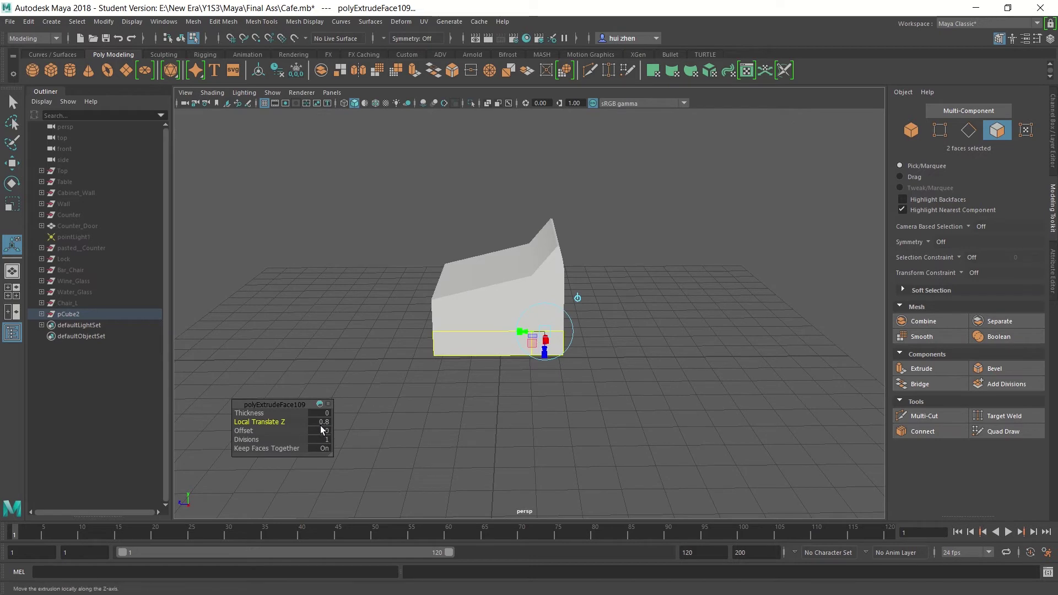
{"action": "type", "text": "1"}
{"action": "key", "text": "Return"}
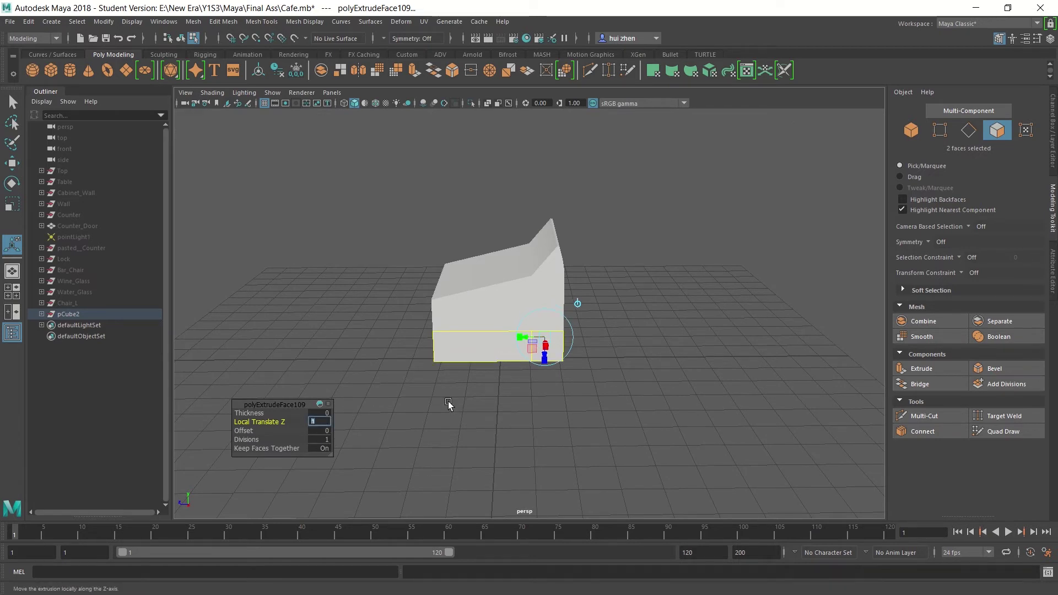
{"action": "right_click_drag", "start_coordinate": [349, 289], "coordinate": [396, 260]}
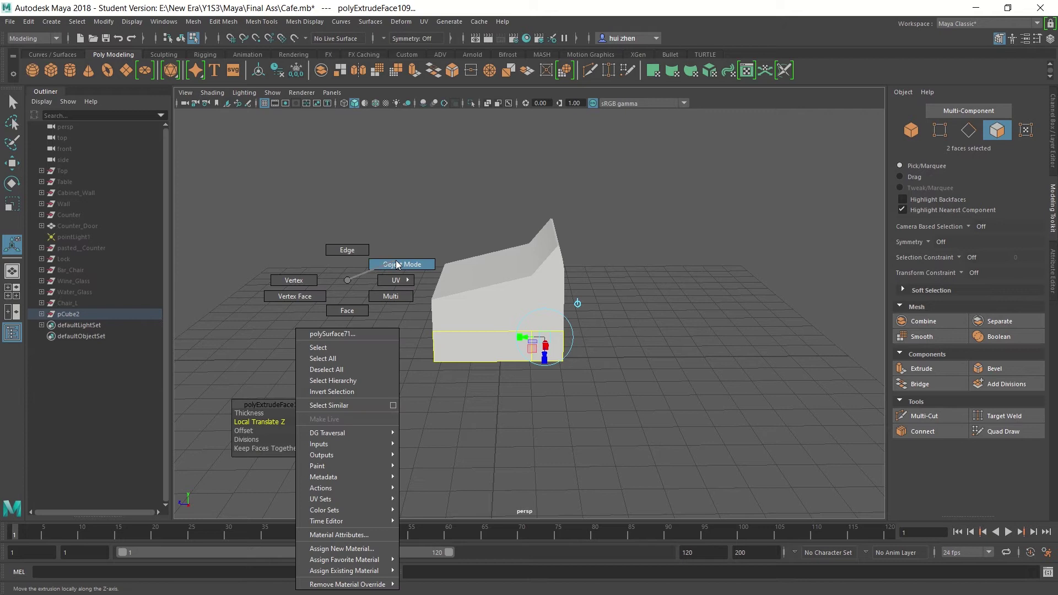
{"action": "left_click_drag", "start_coordinate": [420, 227], "coordinate": [589, 320]}
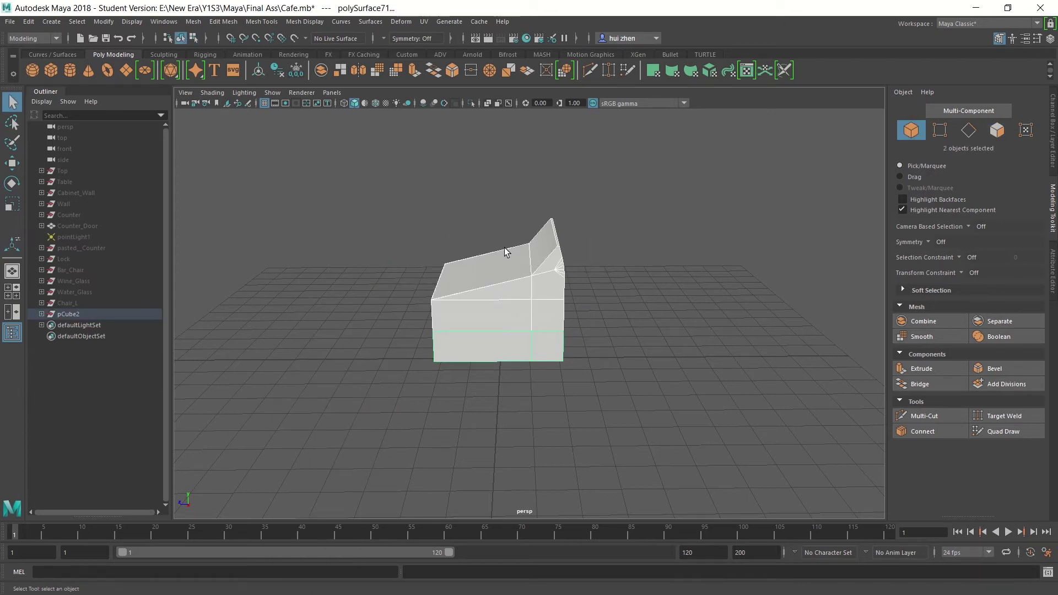
{"action": "key", "text": "r"}
{"action": "left_click_drag", "start_coordinate": [499, 227], "coordinate": [501, 241]}
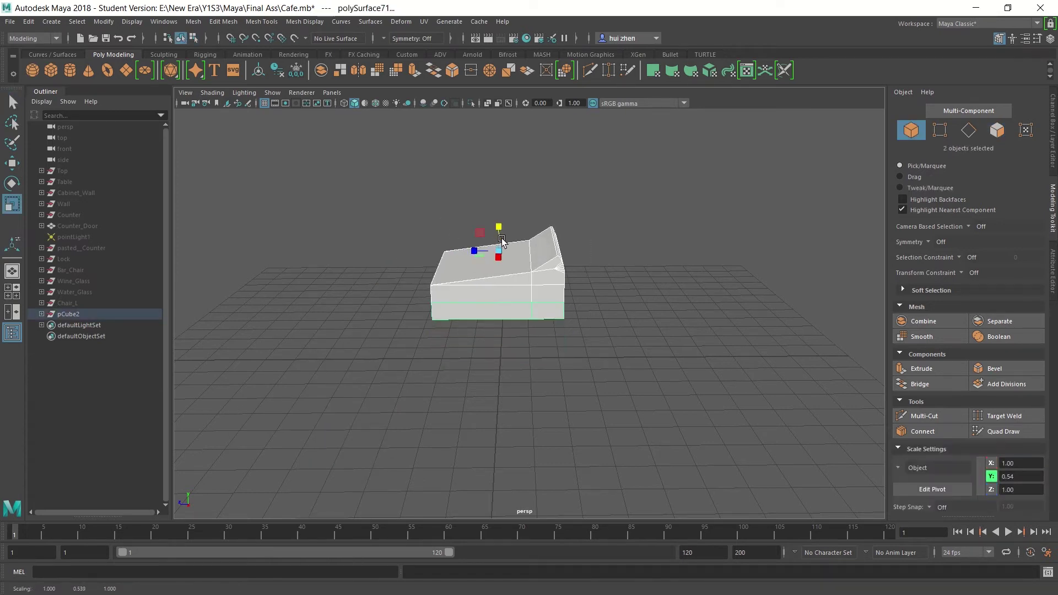
{"action": "key", "text": "ctrl+z"}
{"action": "left_click_drag", "start_coordinate": [377, 217], "coordinate": [569, 306]}
{"action": "left_click_drag", "start_coordinate": [498, 227], "coordinate": [498, 236]}
{"action": "left_click", "coordinate": [621, 303]}
{"action": "key", "text": "ctrl+z"}
{"action": "key", "text": "ctrl+z"}
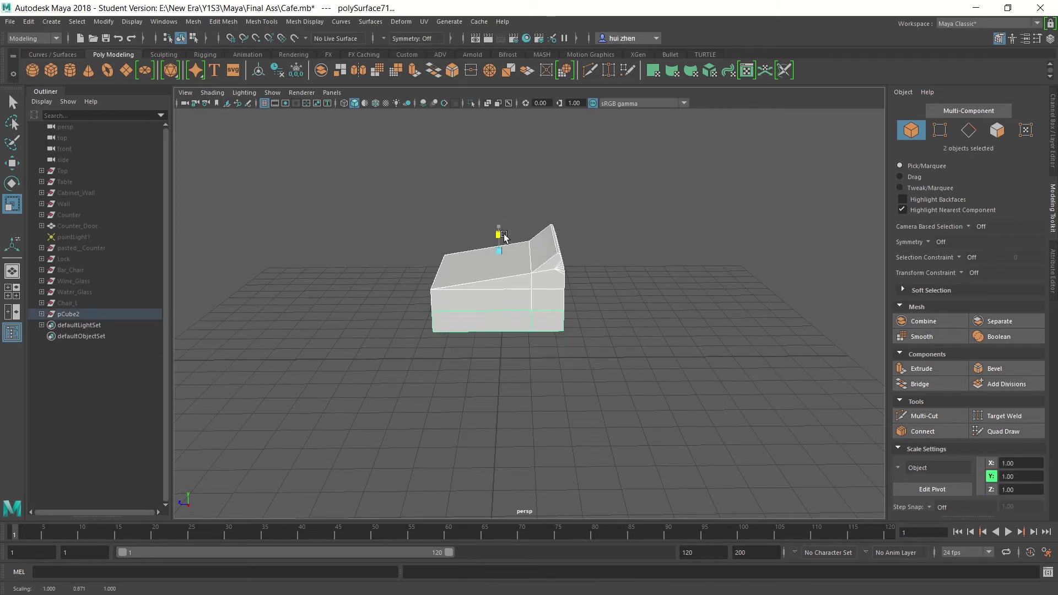
{"action": "left_click", "coordinate": [559, 359]}
{"action": "mouse_move", "coordinate": [559, 359]}
{"action": "left_mouse_down", "text": "alt"}
{"action": "mouse_move", "coordinate": [532, 337]}
{"action": "mouse_move", "coordinate": [536, 370]}
{"action": "left_mouse_up", "text": "alt"}
{"action": "left_click", "coordinate": [534, 300]}
{"action": "mouse_move", "coordinate": [534, 300]}
{"action": "left_mouse_down", "text": "alt"}
{"action": "mouse_move", "coordinate": [534, 359]}
{"action": "mouse_move", "coordinate": [543, 322]}
{"action": "left_mouse_up", "text": "alt"}
{"action": "key", "text": "w"}
{"action": "left_click", "coordinate": [534, 359]}
{"action": "left_click", "coordinate": [528, 269]}
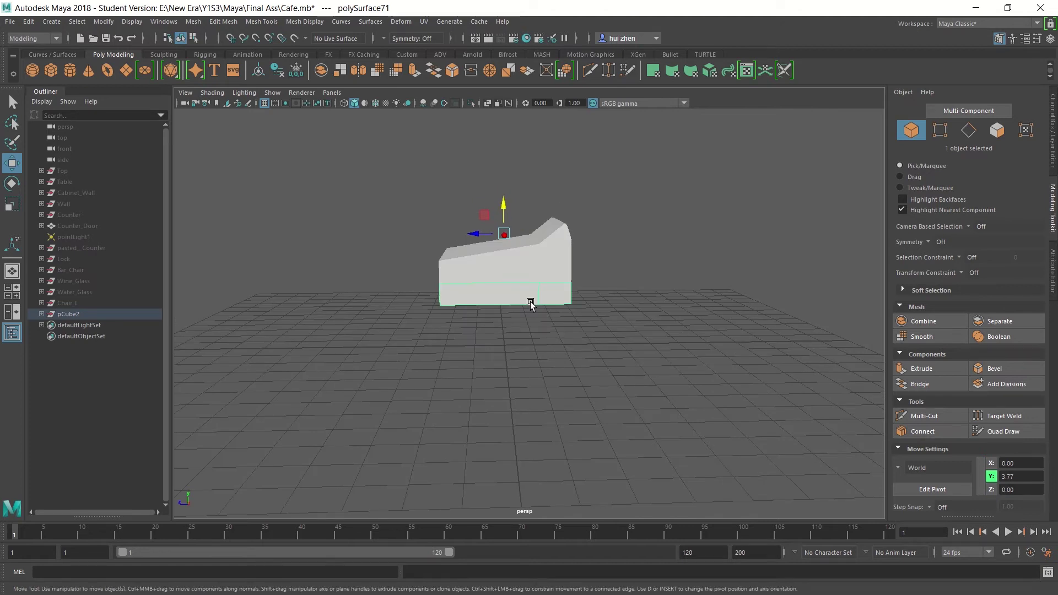
{"action": "left_click_drag", "start_coordinate": [530, 303], "coordinate": [519, 244], "text": "alt"}
{"action": "right_click", "coordinate": [518, 244]}
{"action": "left_click", "coordinate": [518, 274]}
{"action": "left_click", "coordinate": [544, 253]}
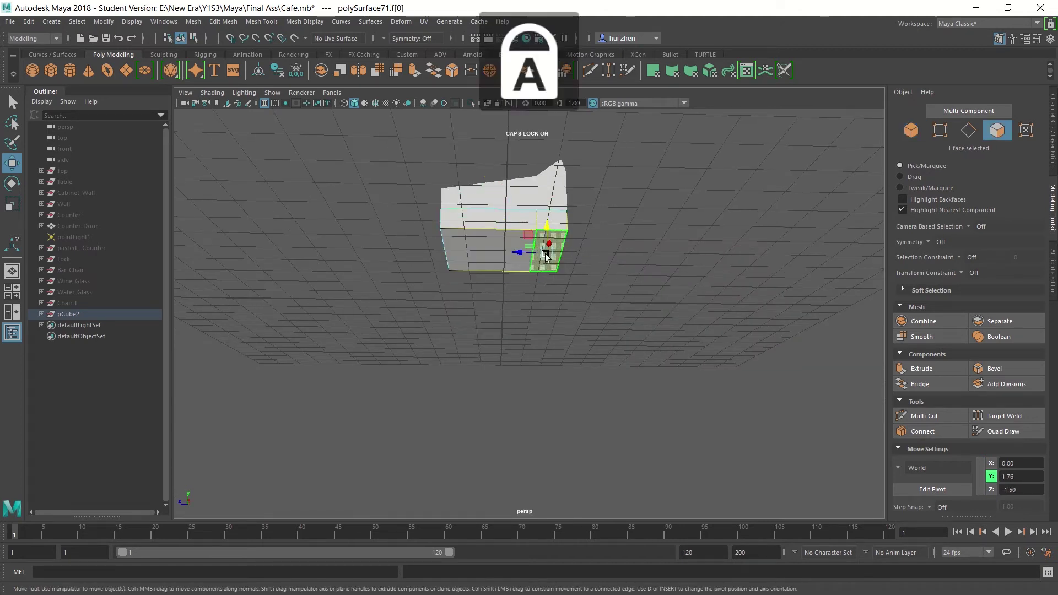
{"action": "left_click", "coordinate": [488, 254], "text": "shift"}
{"action": "left_click_drag", "start_coordinate": [501, 225], "coordinate": [534, 266], "text": "alt"}
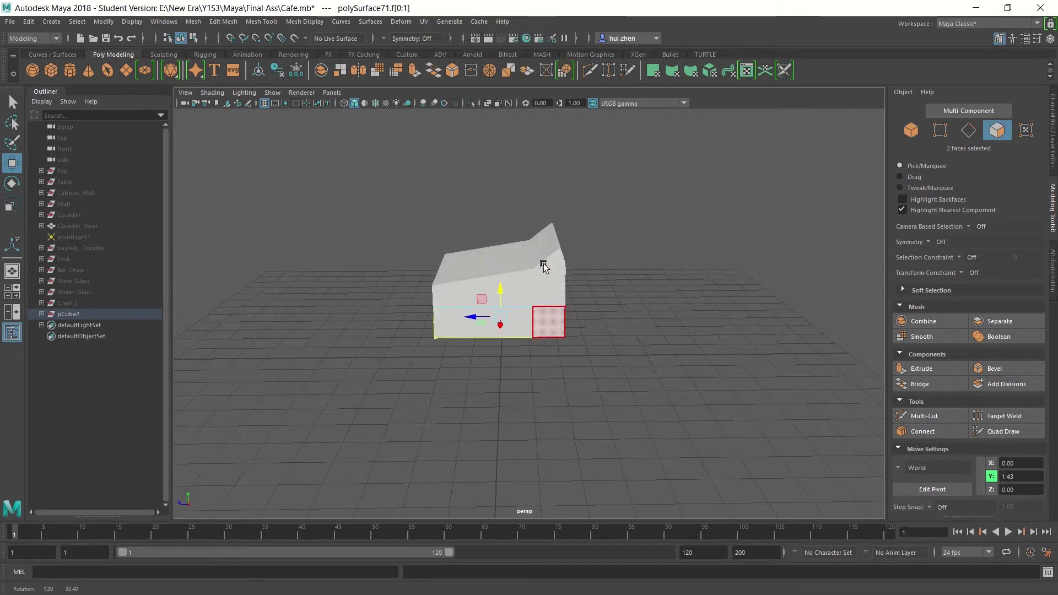
{"action": "right_click", "coordinate": [535, 265]}
{"action": "left_click", "coordinate": [560, 255]}
{"action": "mouse_move", "coordinate": [515, 307]}
{"action": "left_mouse_down", "text": "alt"}
{"action": "mouse_move", "coordinate": [567, 300]}
{"action": "mouse_move", "coordinate": [524, 267]}
{"action": "left_mouse_up", "text": "alt"}
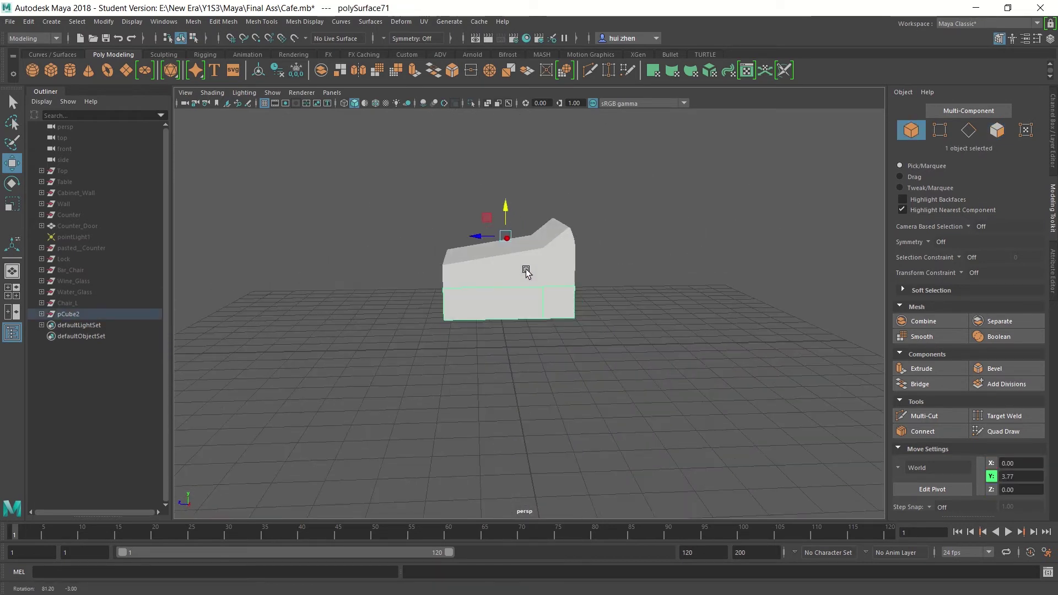
- Move the six top-edge vertices back and down to Y 3.09, Z 1.99 in the side view
{"action": "key", "text": "F9"}
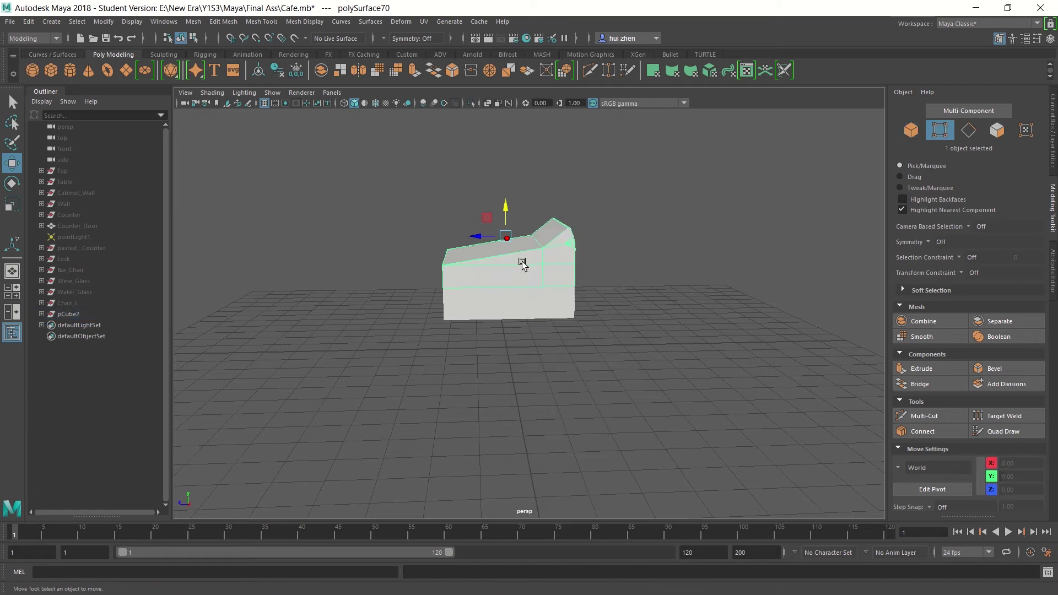
{"action": "key", "text": "space"}
{"action": "key", "text": "space"}
{"action": "key", "text": "f"}
{"action": "mouse_move", "coordinate": [566, 242]}
{"action": "left_mouse_down"}
{"action": "mouse_move", "coordinate": [574, 292]}
{"action": "mouse_move", "coordinate": [529, 283]}
{"action": "mouse_move", "coordinate": [560, 262]}
{"action": "left_mouse_up"}
{"action": "mouse_move", "coordinate": [361, 284]}
{"action": "left_mouse_down"}
{"action": "mouse_move", "coordinate": [404, 320]}
{"action": "mouse_move", "coordinate": [386, 275]}
{"action": "mouse_move", "coordinate": [359, 303]}
{"action": "left_mouse_up"}
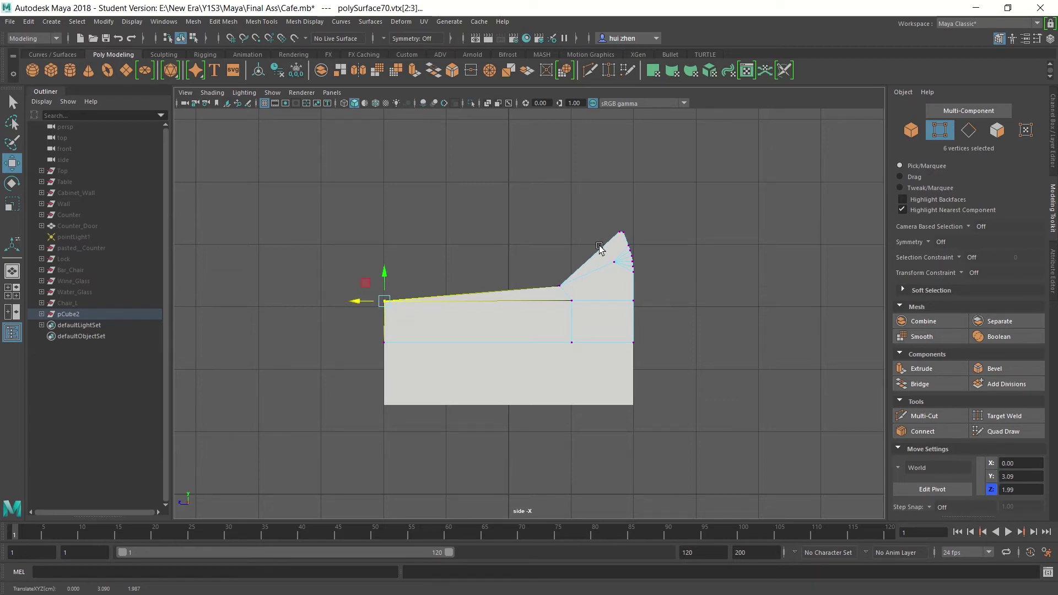
{"action": "key", "text": "space"}
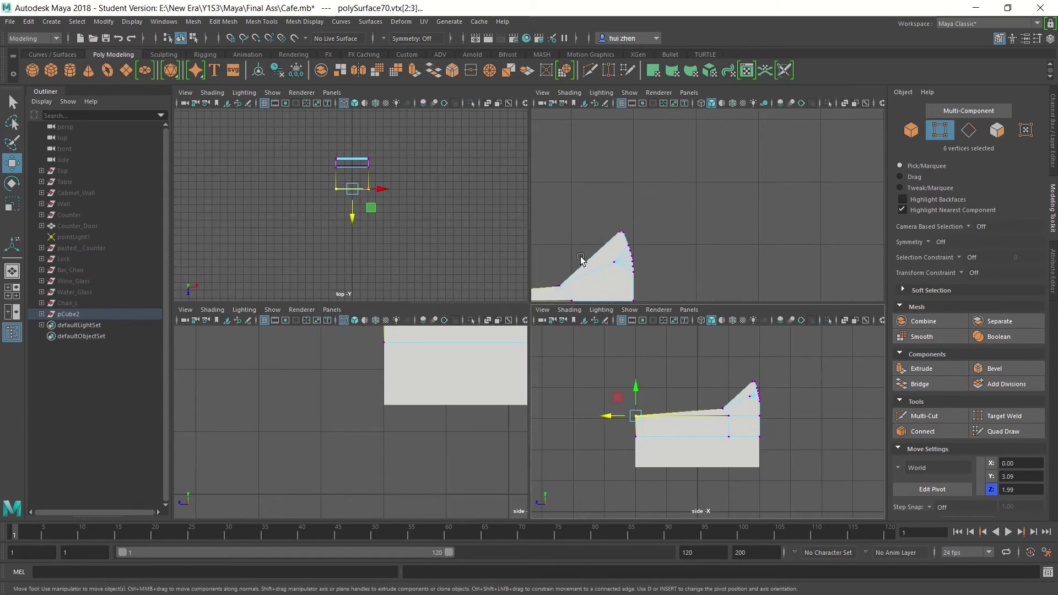
{"action": "key", "text": "space"}
{"action": "key", "text": "F8"}
{"action": "mouse_move", "coordinate": [490, 329]}
{"action": "left_mouse_down", "text": "alt"}
{"action": "mouse_move", "coordinate": [472, 328]}
{"action": "mouse_move", "coordinate": [552, 337]}
{"action": "mouse_move", "coordinate": [609, 302]}
{"action": "mouse_move", "coordinate": [478, 372]}
{"action": "mouse_move", "coordinate": [492, 369]}
{"action": "mouse_move", "coordinate": [472, 369]}
{"action": "mouse_move", "coordinate": [498, 369]}
{"action": "left_mouse_up", "text": "alt"}
- Cut an edge loop across polySurface71's lower front with Multi-Cut in the front view
{"action": "left_click", "coordinate": [964, 414]}
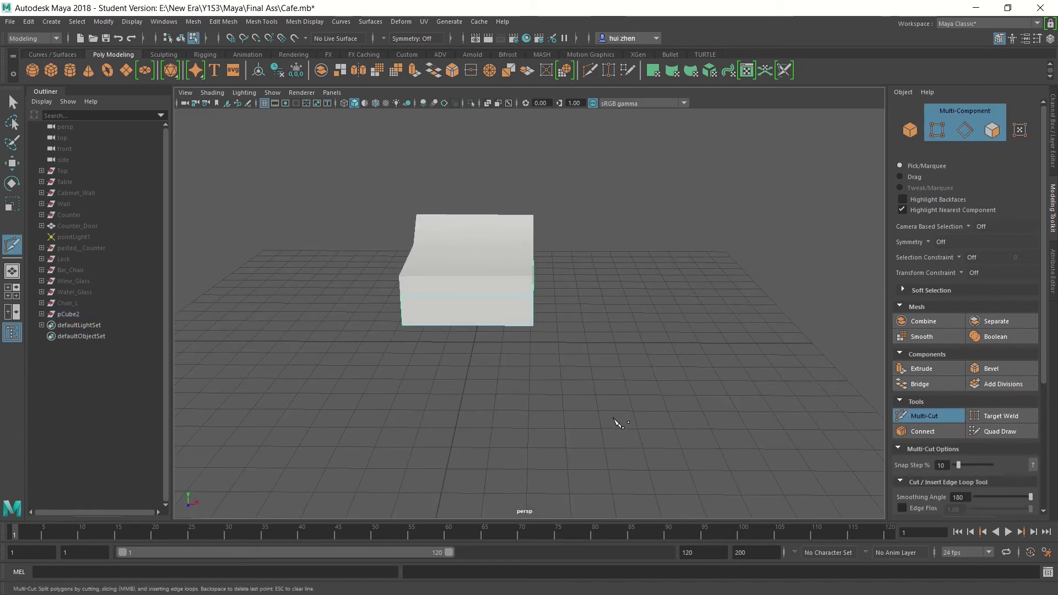
{"action": "key", "text": "space"}
{"action": "key", "text": "space"}
{"action": "key", "text": "5"}
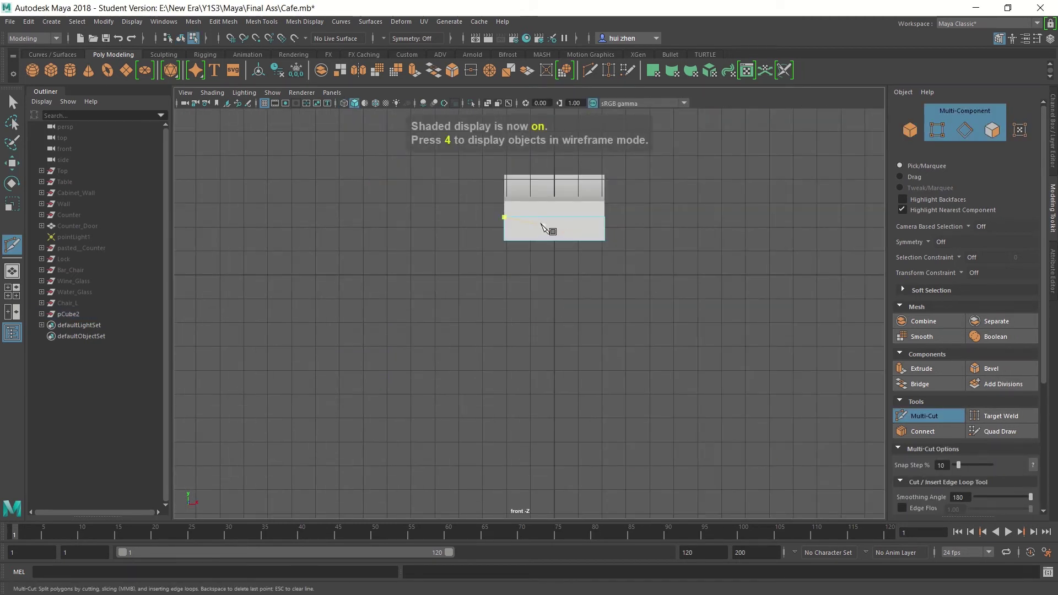
{"action": "middle_click_drag", "start_coordinate": [545, 227], "coordinate": [519, 309], "text": "alt"}
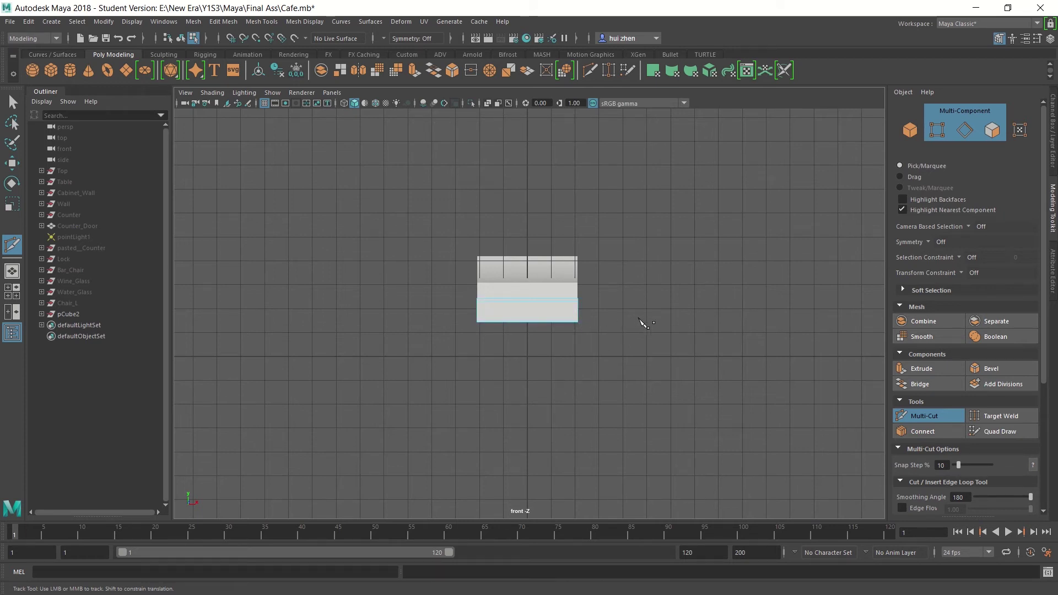
{"action": "left_click", "coordinate": [584, 325], "text": "ctrl"}
{"action": "left_click", "coordinate": [483, 314], "text": "ctrl"}
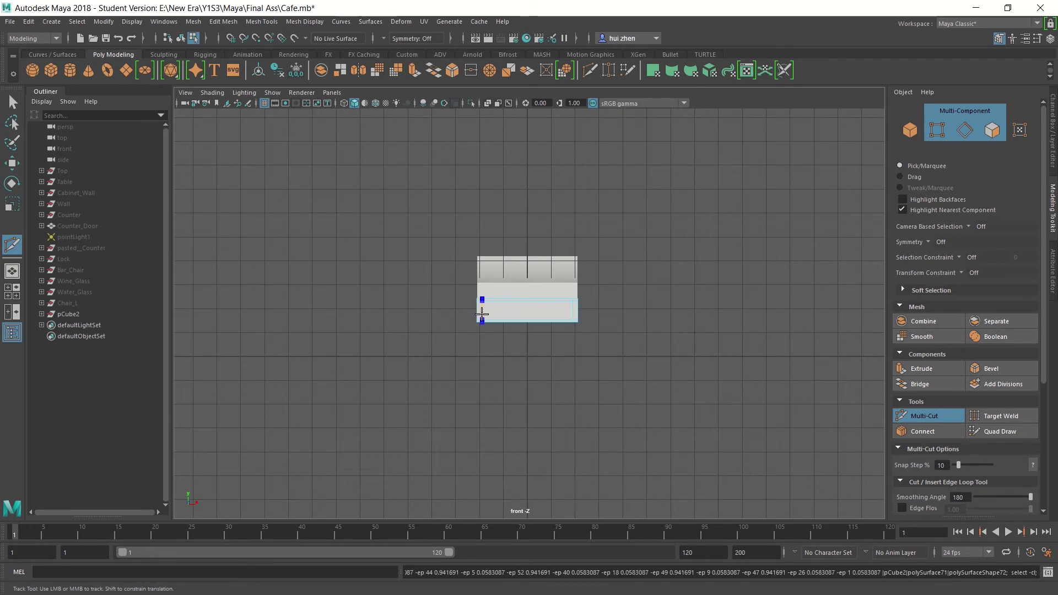
{"action": "key", "text": "space"}
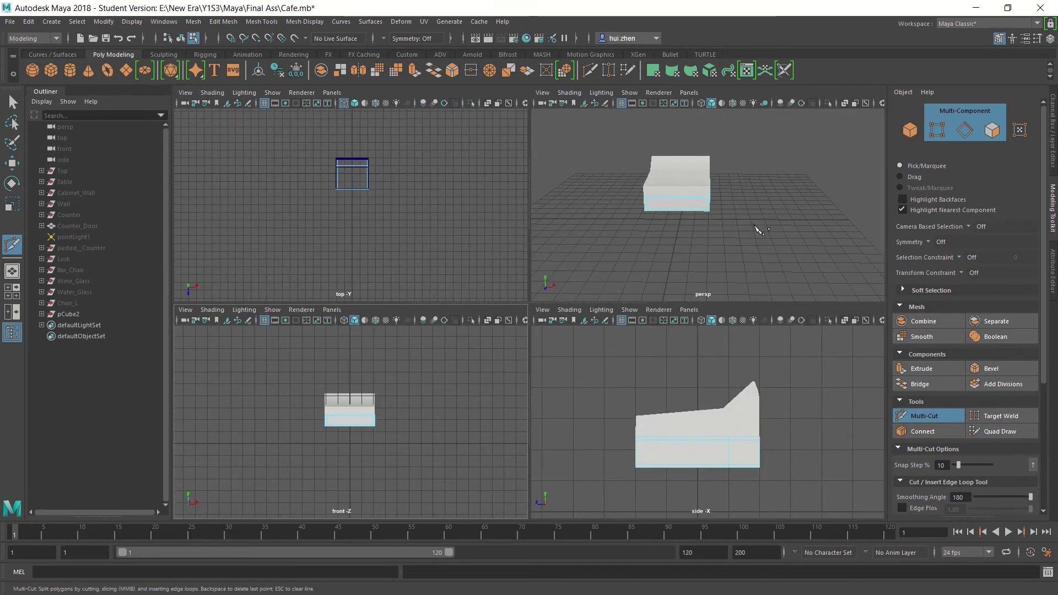
{"action": "key", "text": "space"}
{"action": "right_click_drag", "start_coordinate": [543, 287], "coordinate": [548, 314]}
- Detach the block's front-bottom face and separate it into its own object
{"action": "key", "text": "w"}
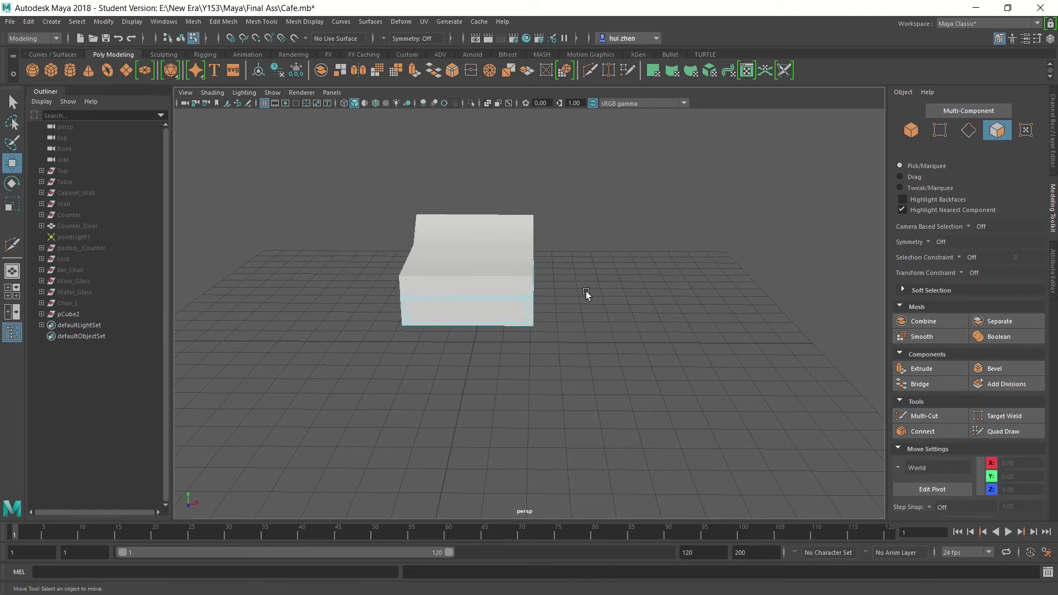
{"action": "left_click", "coordinate": [520, 314]}
{"action": "left_click", "coordinate": [223, 21]}
{"action": "left_click", "coordinate": [272, 116]}
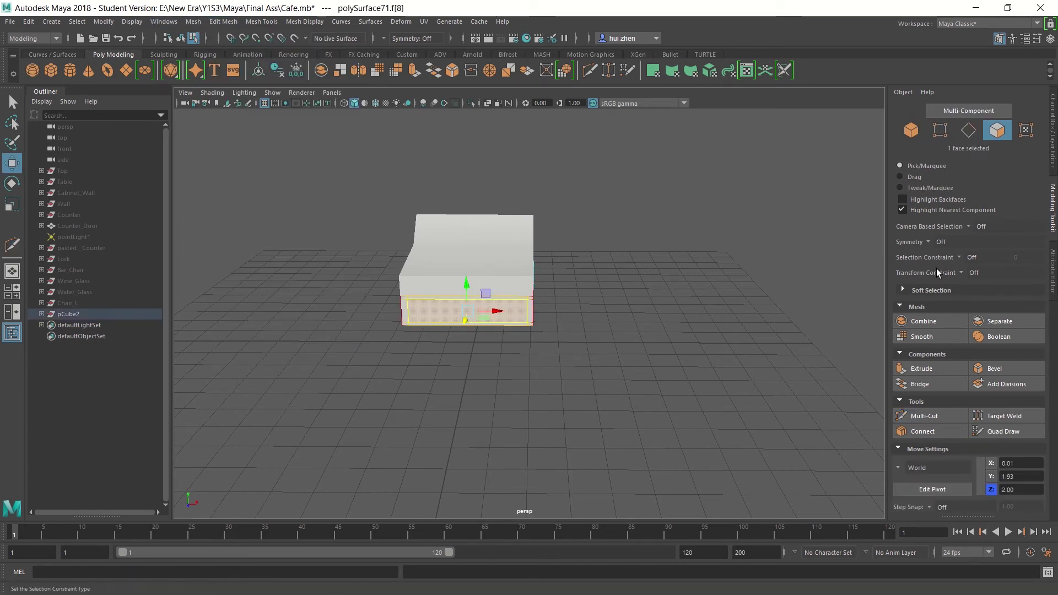
{"action": "key", "text": "F8"}
{"action": "left_click", "coordinate": [997, 322]}
- Select the separated face piece, try sliding it forward, then undo the move
{"action": "left_click", "coordinate": [493, 320]}
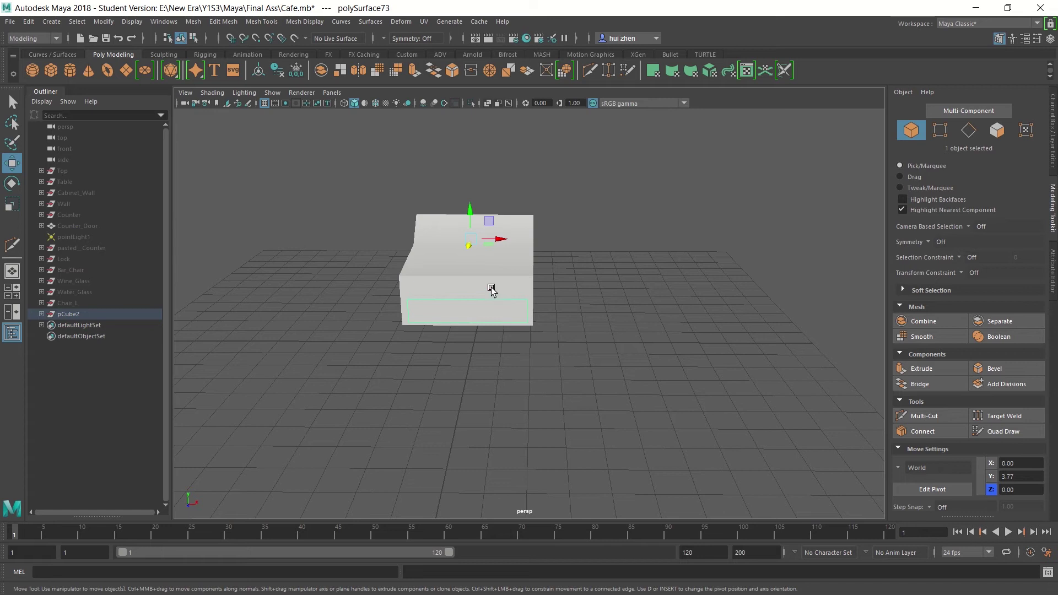
{"action": "left_click_drag", "start_coordinate": [470, 248], "coordinate": [465, 331]}
{"action": "mouse_move", "coordinate": [533, 396]}
{"action": "left_mouse_down", "text": "alt"}
{"action": "mouse_move", "coordinate": [460, 424]}
{"action": "mouse_move", "coordinate": [521, 432]}
{"action": "left_mouse_up", "text": "alt"}
{"action": "key", "text": "ctrl+z"}
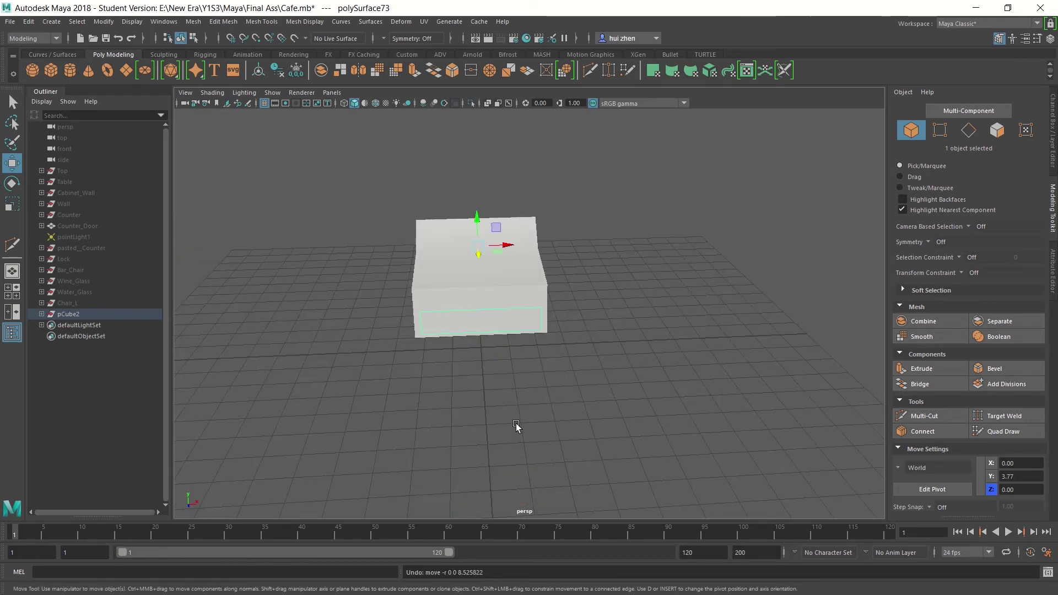
{"action": "key", "text": "4"}
{"action": "mouse_move", "coordinate": [521, 333]}
{"action": "left_mouse_down", "text": "alt"}
{"action": "mouse_move", "coordinate": [523, 389]}
{"action": "mouse_move", "coordinate": [421, 392]}
{"action": "mouse_move", "coordinate": [538, 386]}
{"action": "mouse_move", "coordinate": [595, 371]}
{"action": "left_mouse_up", "text": "alt"}
{"action": "key", "text": "space"}
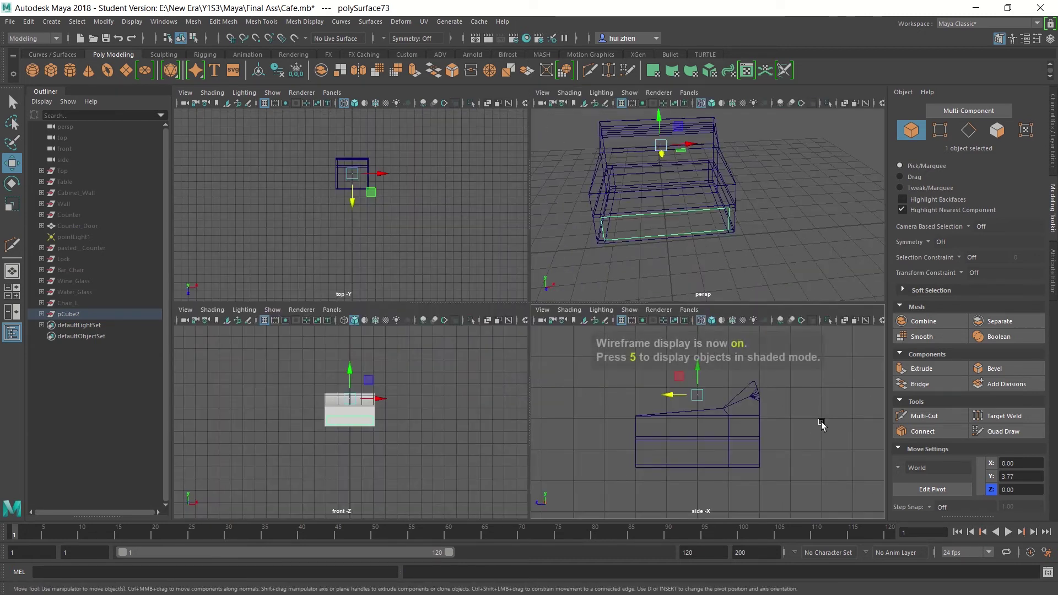
- Extrude the detached face with Local Translate Z 3.8 and move the base box along Z
{"action": "left_click", "coordinate": [920, 368]}
{"action": "key", "text": "5"}
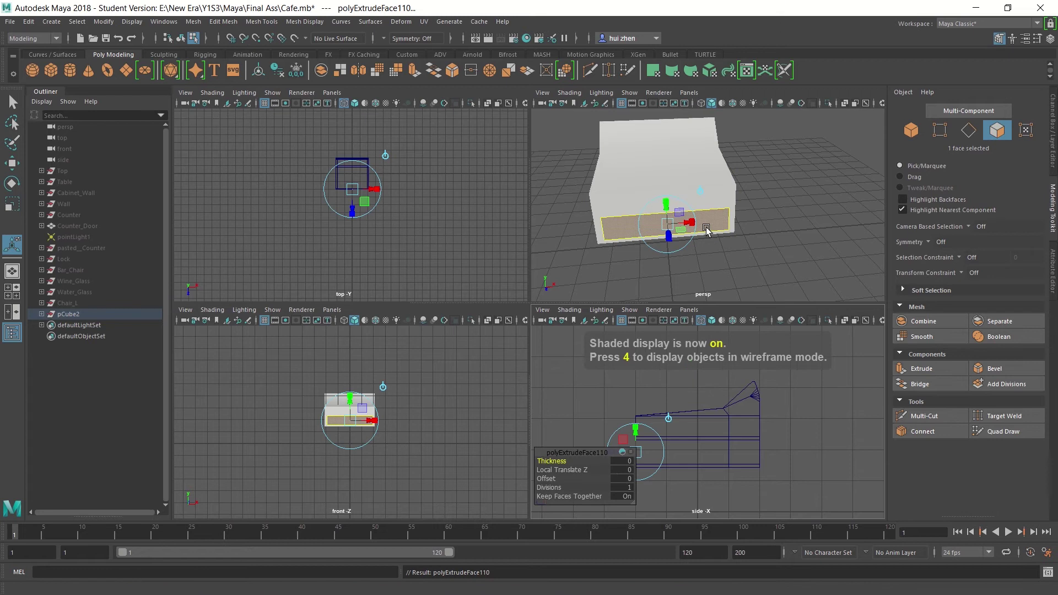
{"action": "scroll", "coordinate": [668, 235], "scroll_direction": "up", "scroll_amount": 3}
{"action": "scroll", "coordinate": [685, 238], "scroll_direction": "down", "scroll_amount": 5}
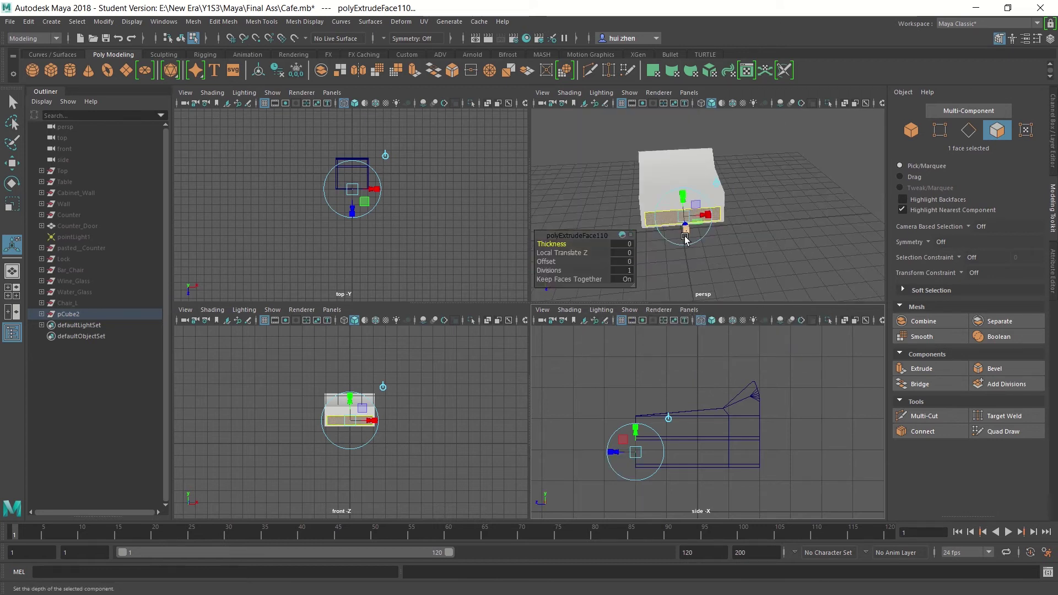
{"action": "left_click_drag", "start_coordinate": [686, 228], "coordinate": [696, 188]}
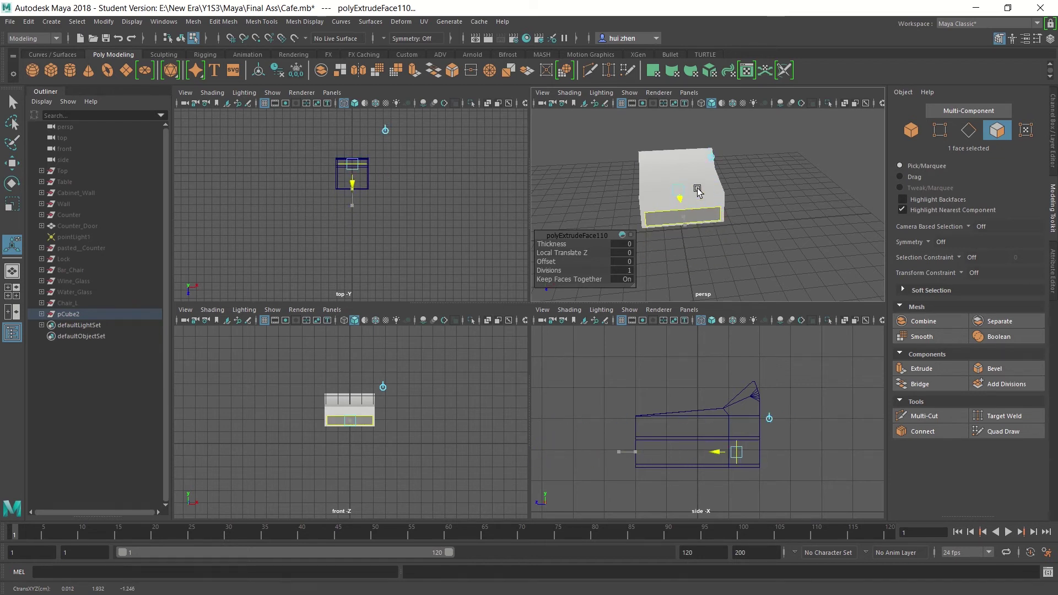
{"action": "left_click_drag", "start_coordinate": [697, 187], "coordinate": [698, 187]}
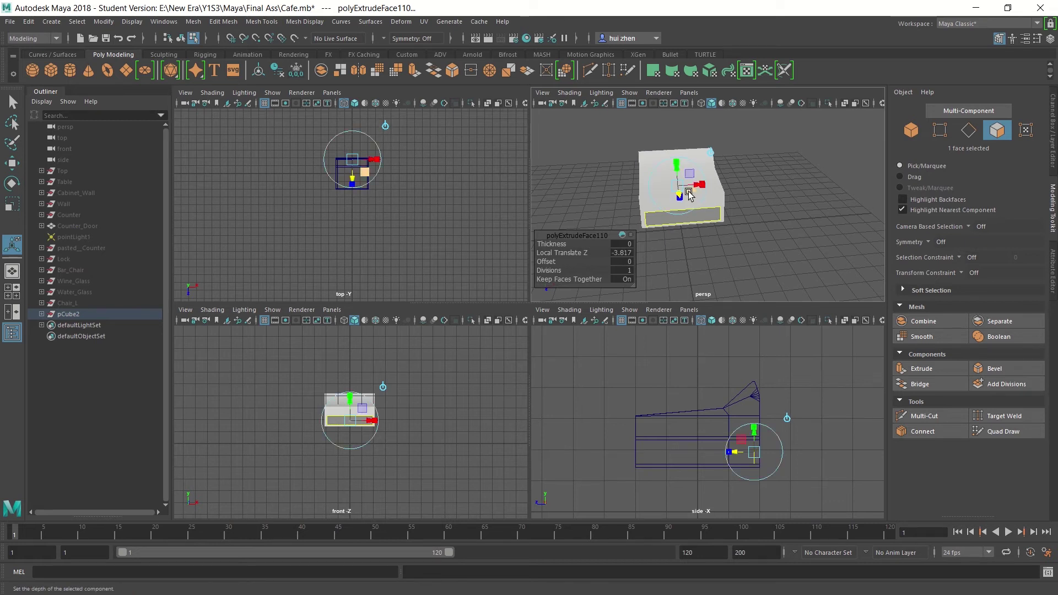
{"action": "left_click", "coordinate": [635, 253]}
{"action": "type", "text": "3.8"}
{"action": "key", "text": "Return"}
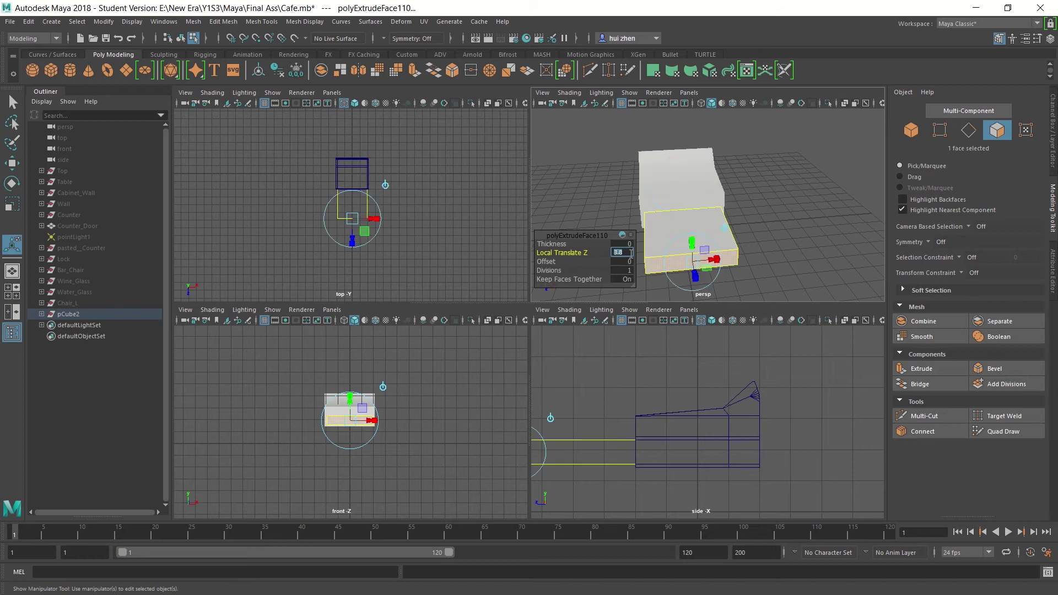
{"action": "right_click_drag", "start_coordinate": [695, 245], "coordinate": [731, 203]}
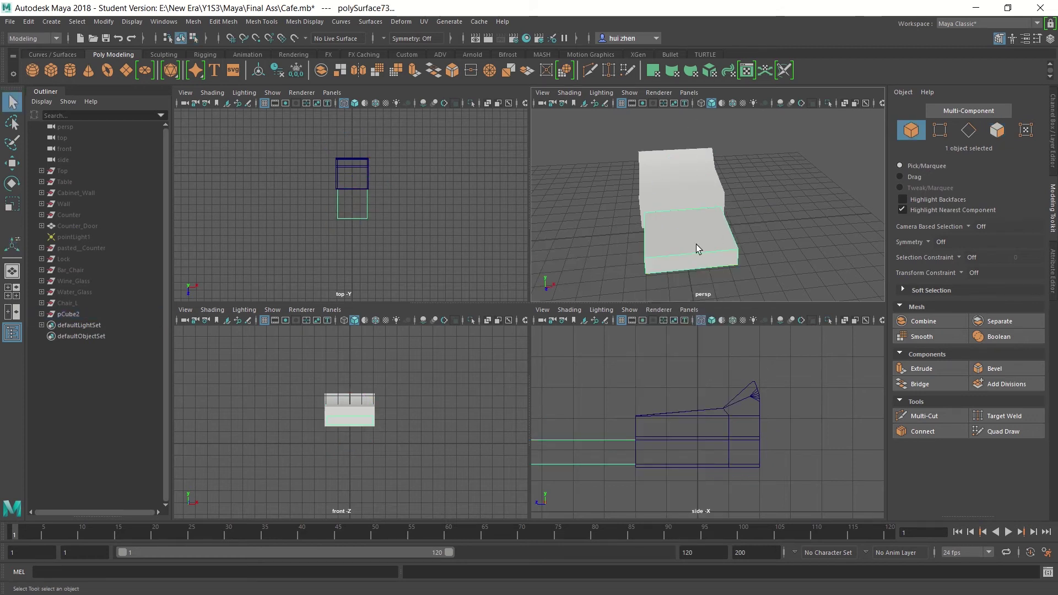
{"action": "key", "text": "w"}
{"action": "left_click_drag", "start_coordinate": [680, 394], "coordinate": [673, 384]}
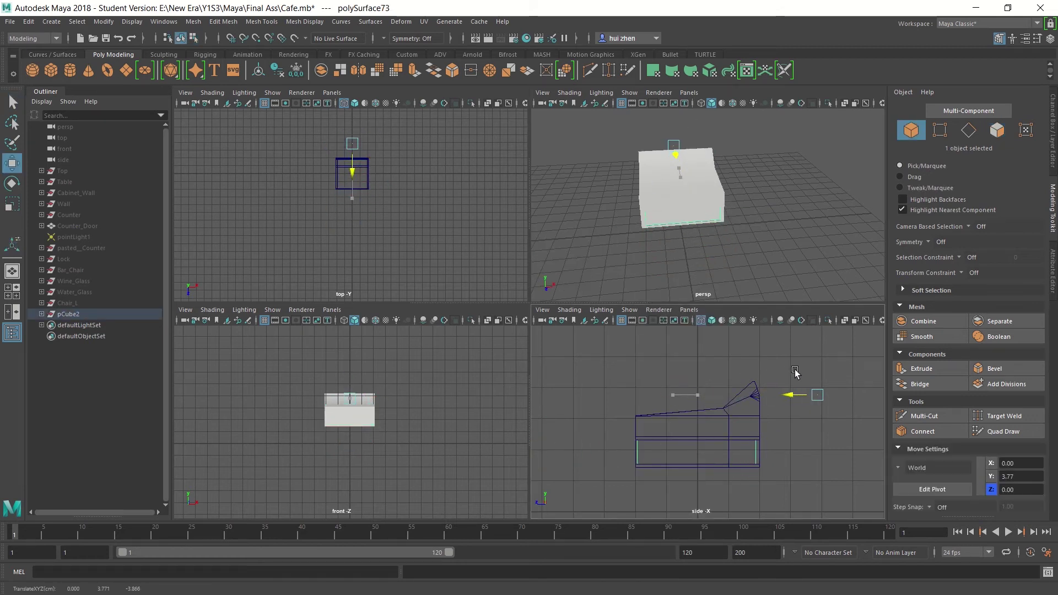
- Delete the base box's top face to leave an open tray, then select its right inner face
{"action": "key", "text": "F11"}
{"action": "key", "text": "space"}
{"action": "mouse_move", "coordinate": [385, 457]}
{"action": "left_mouse_down"}
{"action": "mouse_move", "coordinate": [537, 357]}
{"action": "mouse_move", "coordinate": [543, 446]}
{"action": "mouse_move", "coordinate": [510, 427]}
{"action": "left_mouse_up"}
{"action": "left_click", "coordinate": [536, 370]}
{"action": "key", "text": "Delete"}
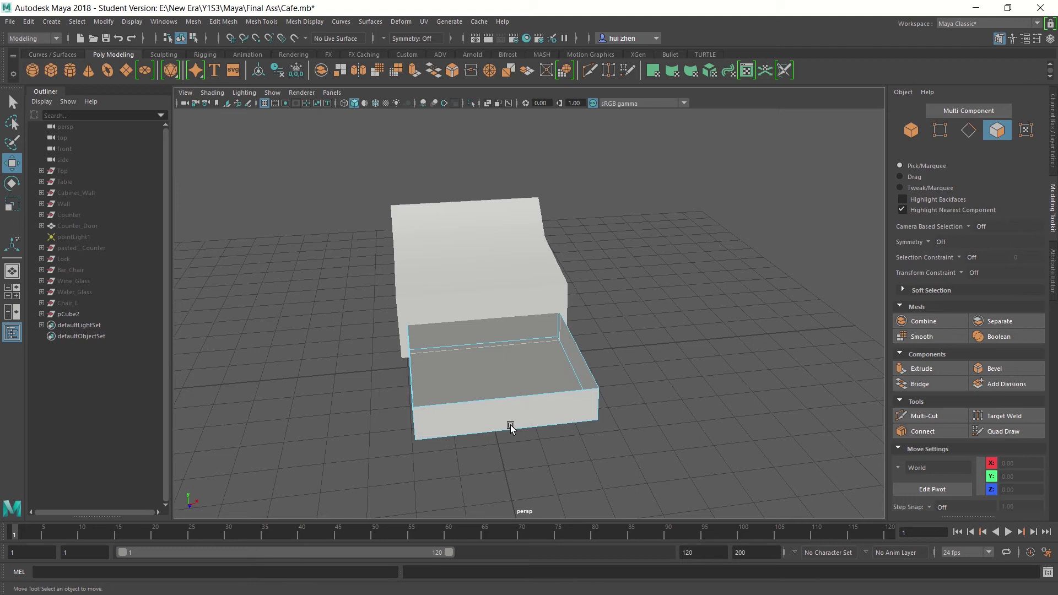
{"action": "left_click", "coordinate": [579, 362]}
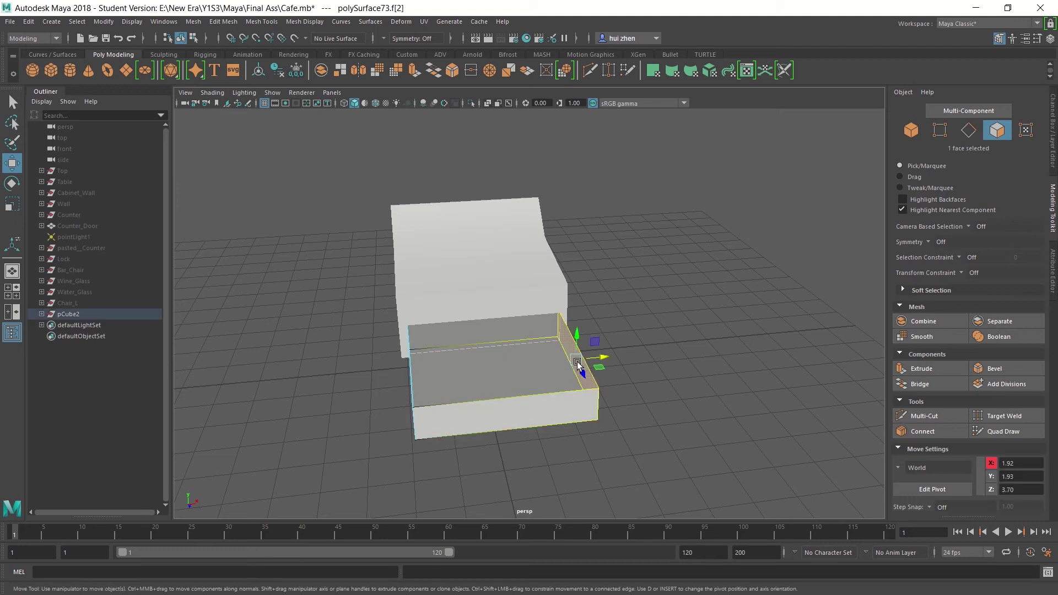
{"action": "left_click", "coordinate": [223, 21]}
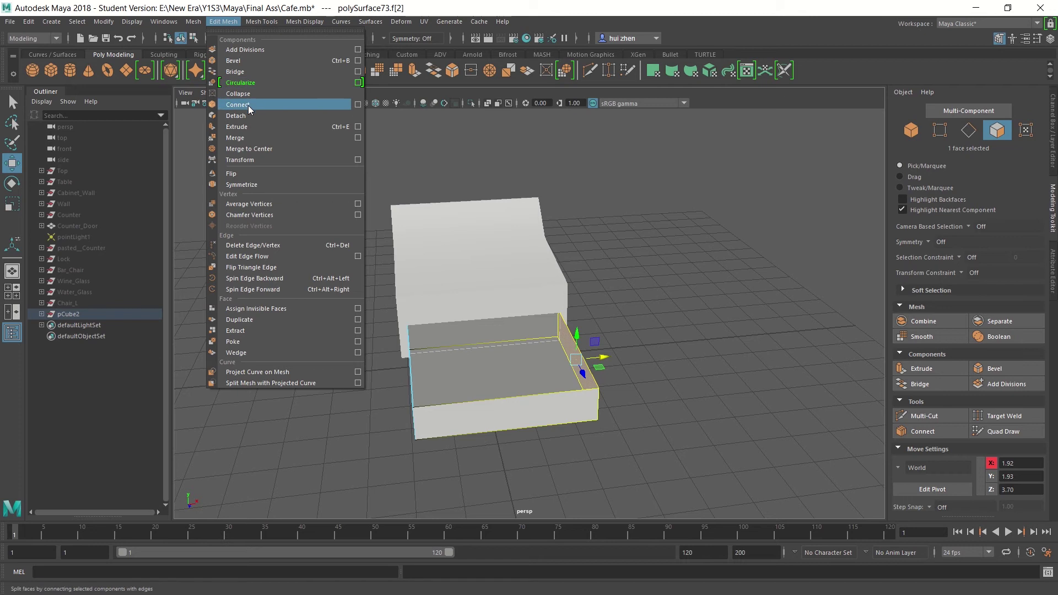
- Extract the base box's right inner wall as a separate slat piece
{"action": "left_click", "coordinate": [1008, 322]}
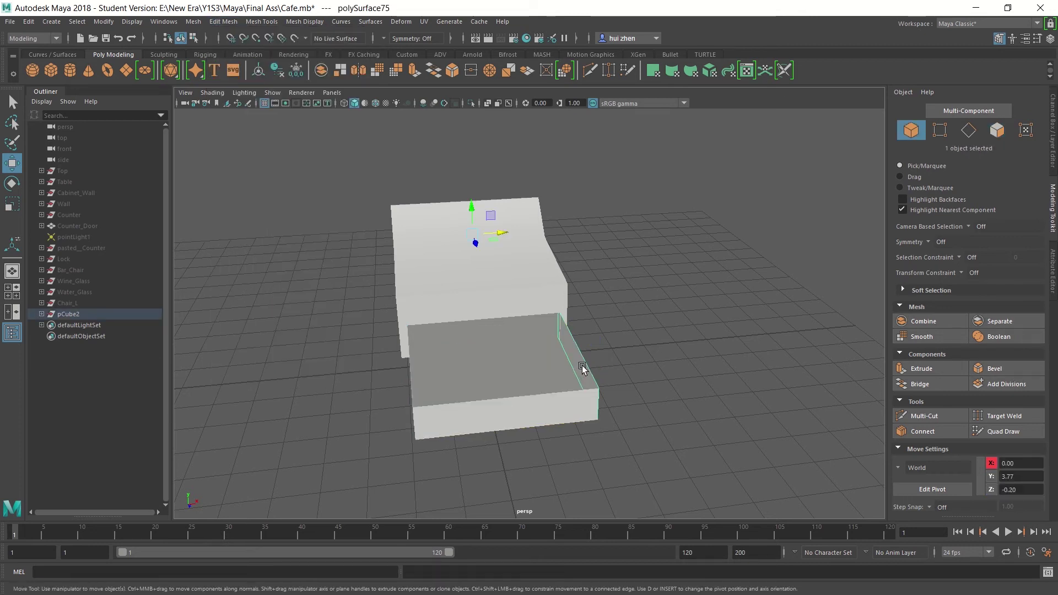
{"action": "right_click_drag", "start_coordinate": [572, 281], "coordinate": [627, 264]}
{"action": "left_click", "coordinate": [559, 421]}
{"action": "right_click", "coordinate": [573, 281]}
{"action": "right_click_drag", "start_coordinate": [577, 319], "coordinate": [577, 359]}
{"action": "mouse_move", "coordinate": [579, 281]}
{"action": "right_mouse_down"}
{"action": "mouse_move", "coordinate": [589, 320]}
{"action": "mouse_move", "coordinate": [633, 264]}
{"action": "right_mouse_up"}
{"action": "left_click", "coordinate": [560, 398]}
- Duplicate the slat and move the copy, polySurface77, to X -1.40 inside the tray
{"action": "key", "text": "ctrl+d"}
{"action": "right_click_drag", "start_coordinate": [515, 308], "coordinate": [517, 366]}
{"action": "left_click", "coordinate": [620, 342]}
{"action": "left_click_drag", "start_coordinate": [538, 359], "coordinate": [559, 427]}
{"action": "key", "text": "ctrl+z"}
{"action": "key", "text": "shift+z"}
{"action": "key", "text": "ctrl+z"}
{"action": "right_click_drag", "start_coordinate": [580, 356], "coordinate": [623, 263]}
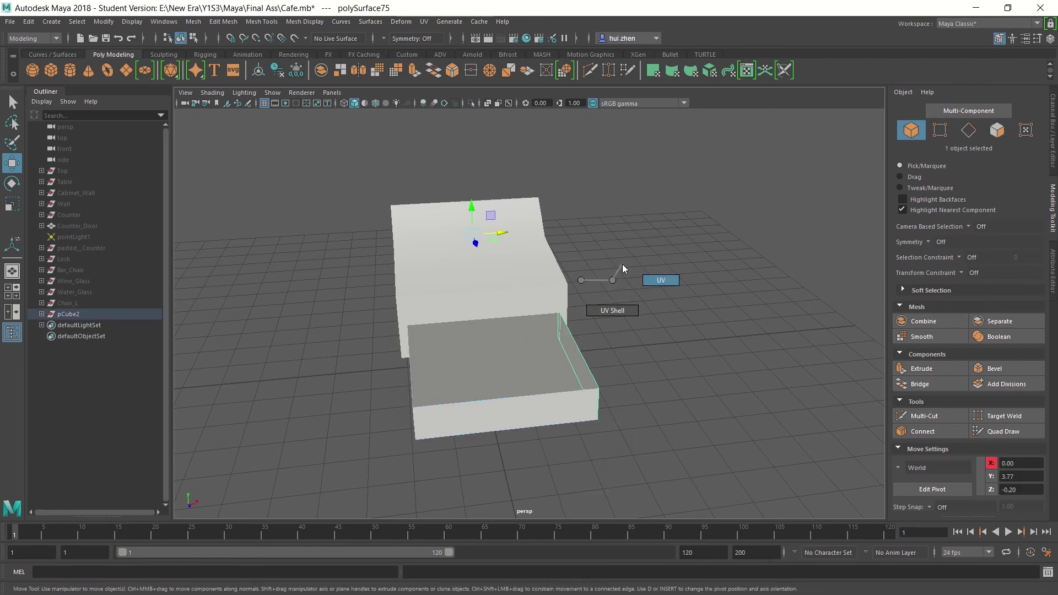
{"action": "right_click_drag", "start_coordinate": [580, 356], "coordinate": [592, 275]}
{"action": "left_click", "coordinate": [501, 375]}
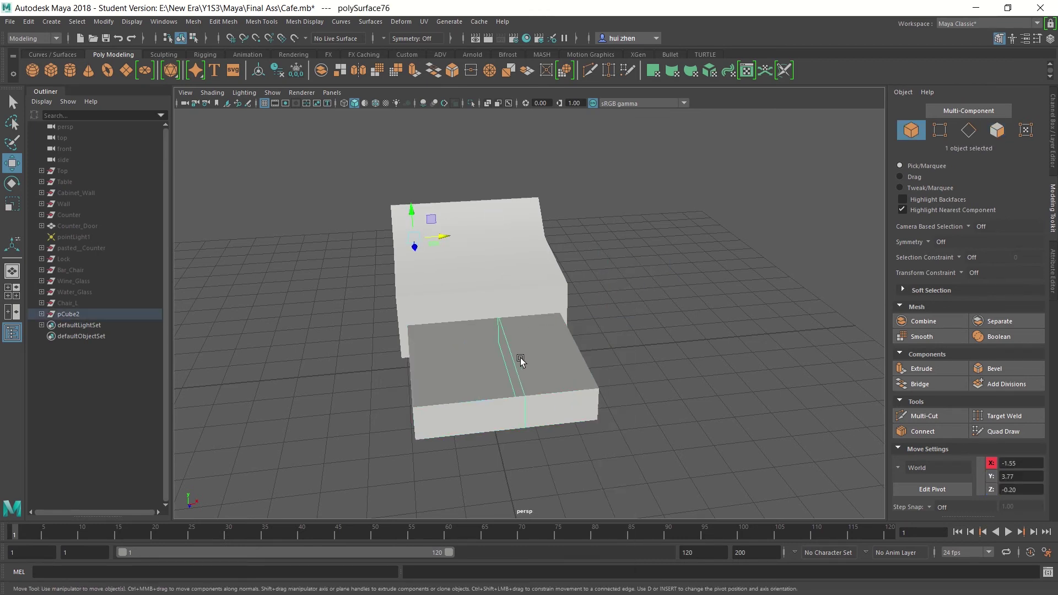
{"action": "mouse_move", "coordinate": [443, 236]}
{"action": "left_mouse_down"}
{"action": "mouse_move", "coordinate": [476, 237]}
{"action": "mouse_move", "coordinate": [453, 233]}
{"action": "left_mouse_up"}
{"action": "key", "text": "4"}
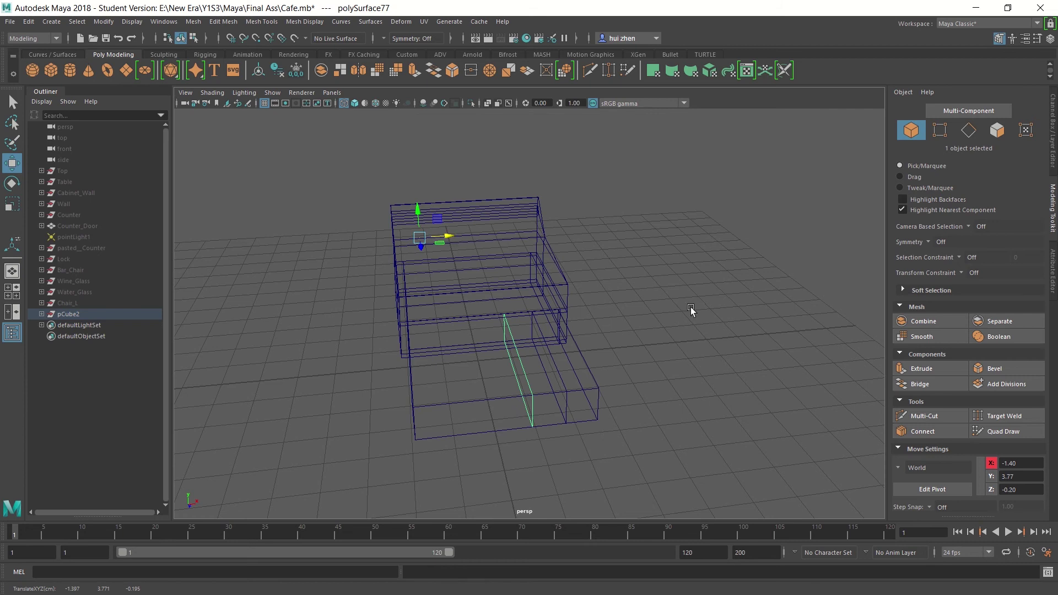
- Add three more slat copies, polySurface78–80, spaced about 0.6 apart out to X -3.17
{"action": "key", "text": "space"}
{"action": "key", "text": "4"}
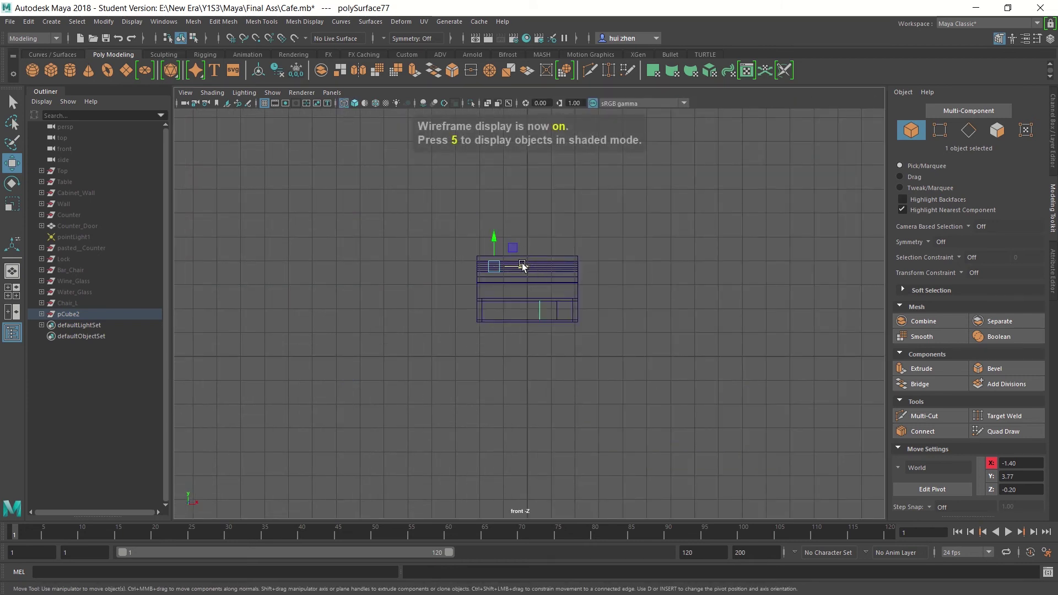
{"action": "key", "text": "ctrl+d"}
{"action": "left_click_drag", "start_coordinate": [524, 269], "coordinate": [497, 269]}
{"action": "key", "text": "ctrl+d"}
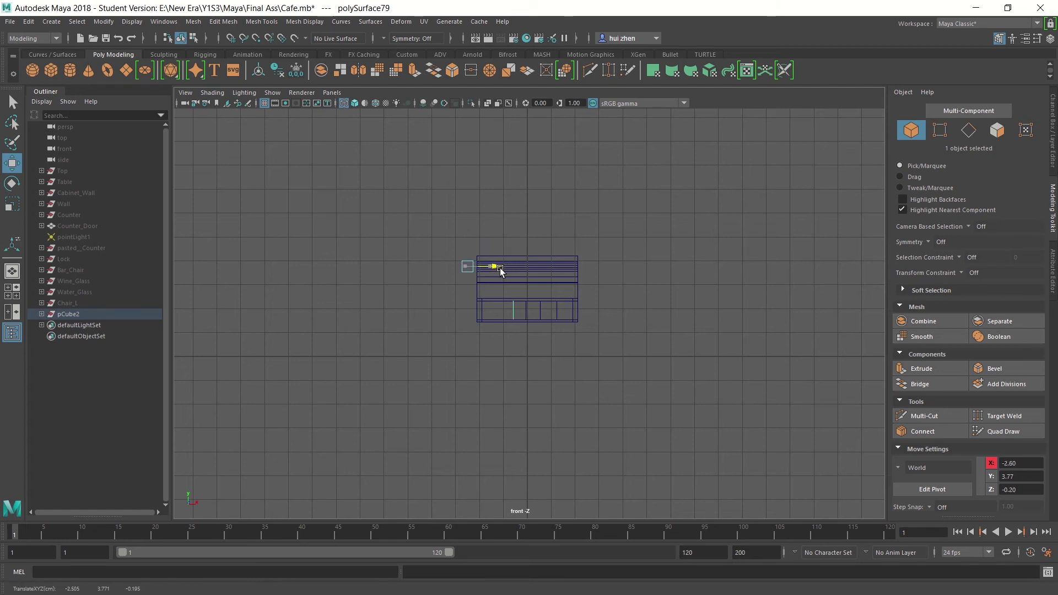
{"action": "left_click_drag", "start_coordinate": [498, 270], "coordinate": [484, 270]}
{"action": "key", "text": "ctrl+d"}
{"action": "key", "text": "space"}
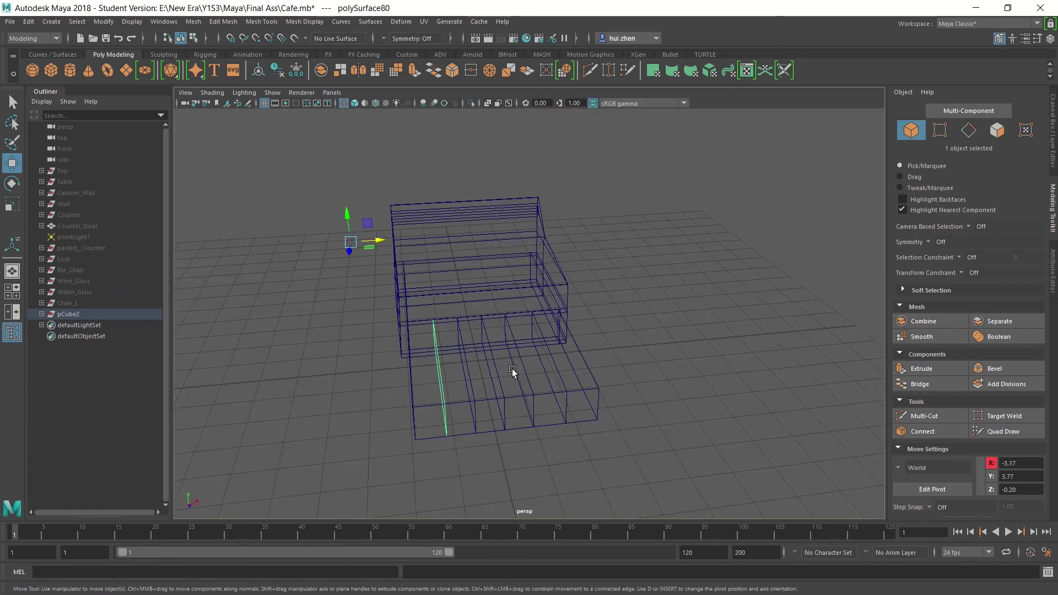
{"action": "left_click", "coordinate": [495, 325]}
- Separate the front box's back face into its own piece and slide it back along Z
{"action": "key", "text": "5"}
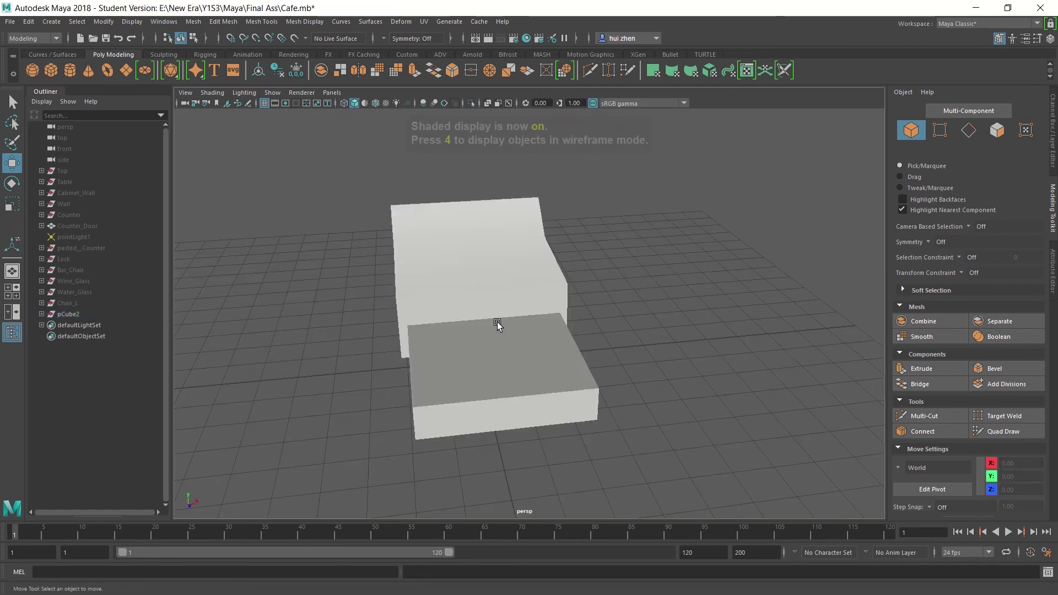
{"action": "right_click_drag", "start_coordinate": [493, 335], "coordinate": [491, 311]}
{"action": "left_click", "coordinate": [503, 328]}
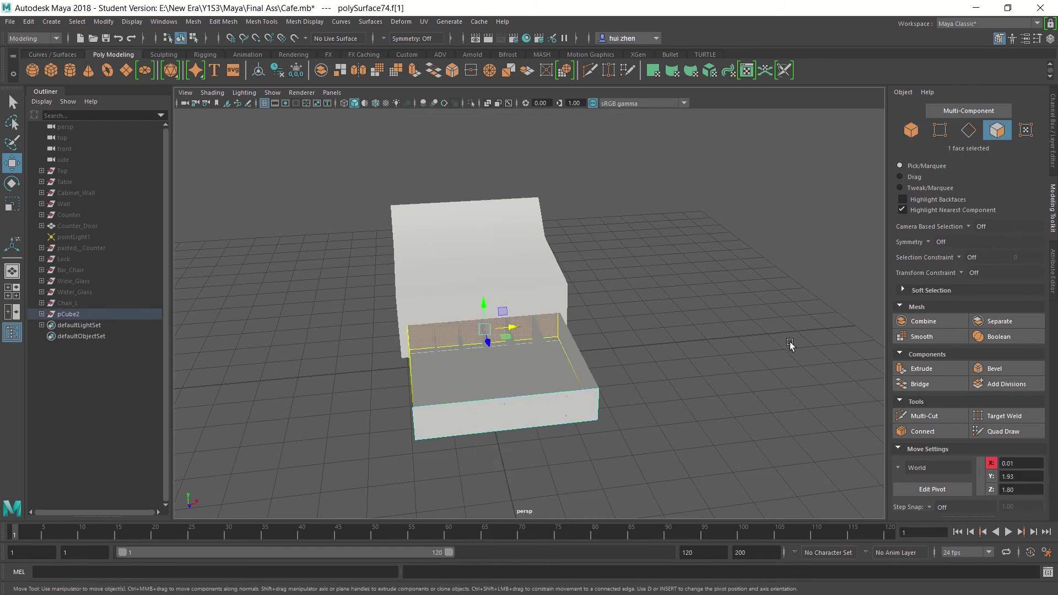
{"action": "left_click", "coordinate": [223, 21]}
{"action": "left_click", "coordinate": [242, 326]}
{"action": "key", "text": "space"}
{"action": "key", "text": "space"}
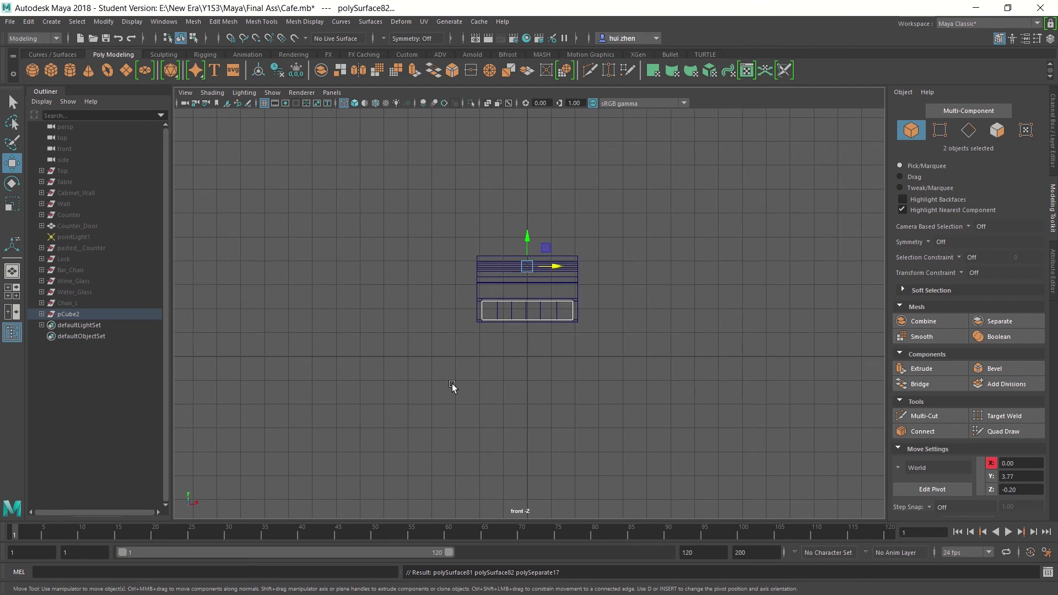
{"action": "key", "text": "space"}
{"action": "key", "text": "4"}
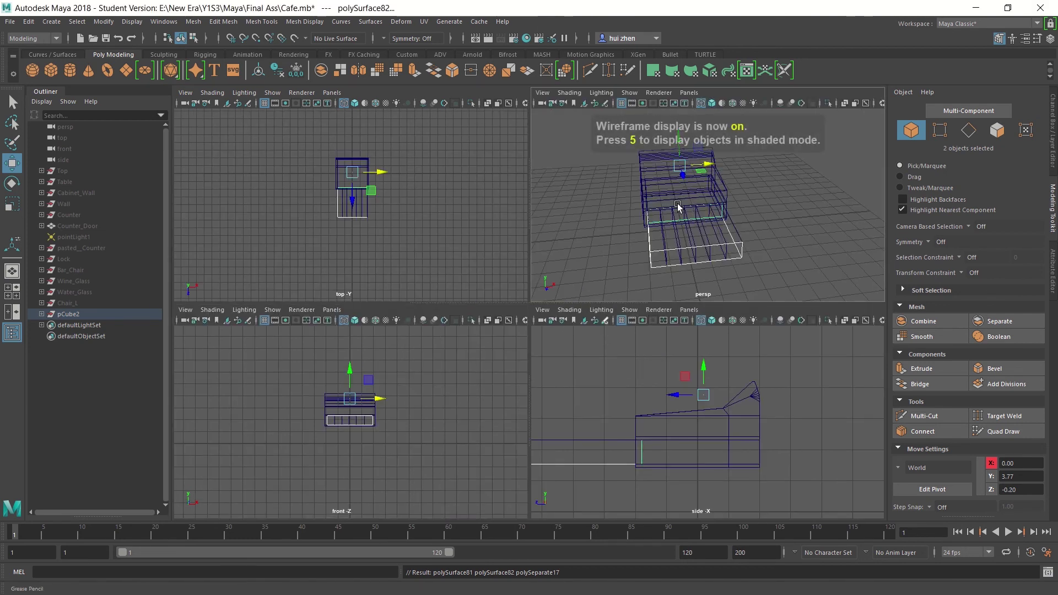
{"action": "mouse_move", "coordinate": [681, 395]}
{"action": "left_mouse_down"}
{"action": "mouse_move", "coordinate": [670, 400]}
{"action": "mouse_move", "coordinate": [688, 387]}
{"action": "left_mouse_up"}
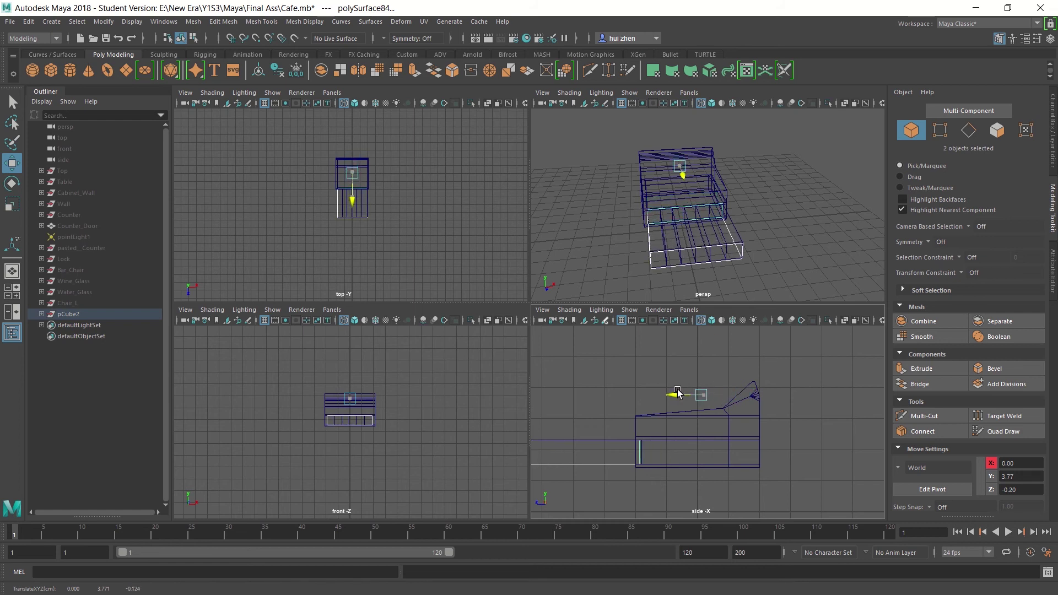
- Separate another face of the front base box into its own piece
{"action": "left_click", "coordinate": [748, 227]}
{"action": "key", "text": "F11"}
{"action": "left_click", "coordinate": [711, 211]}
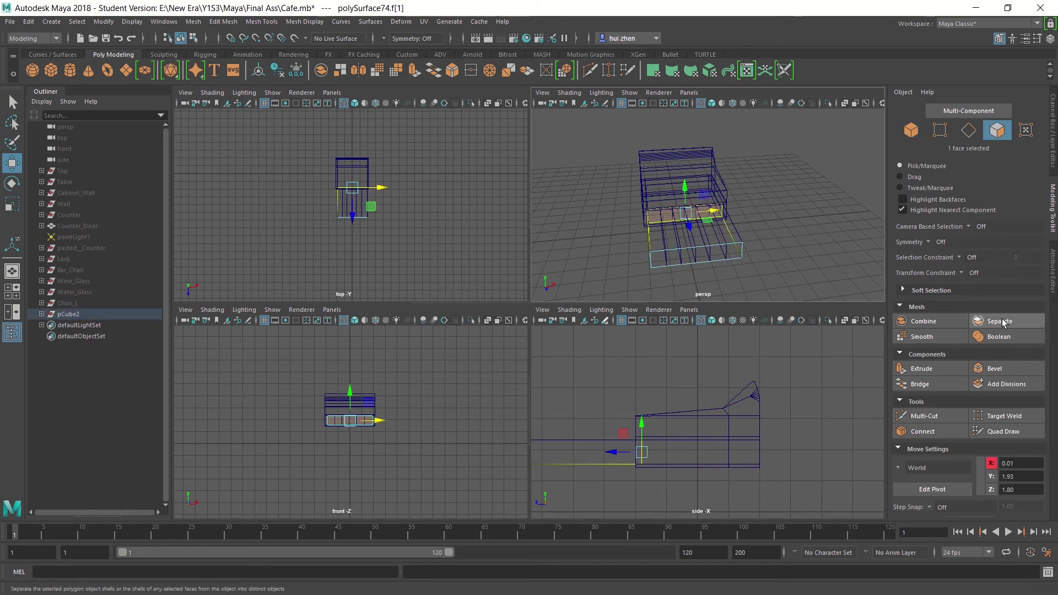
{"action": "left_click", "coordinate": [824, 237]}
{"action": "key", "text": "F8"}
{"action": "left_click", "coordinate": [714, 210]}
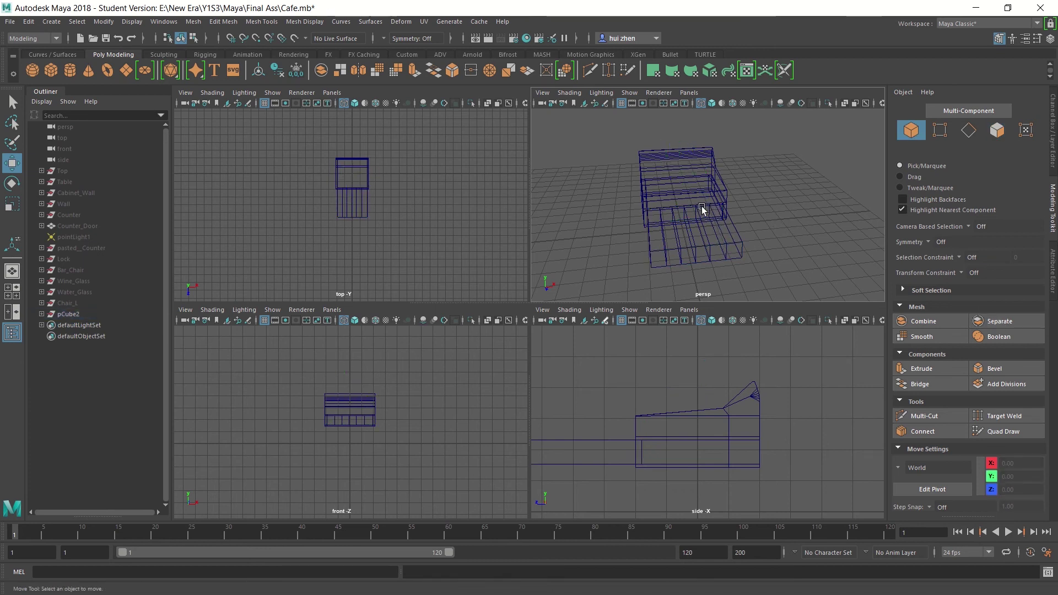
- Slide polySurface83 along Z to 2.35 and duplicate it as polySurface84
{"action": "key", "text": "5"}
{"action": "key", "text": "5"}
{"action": "left_click", "coordinate": [697, 207]}
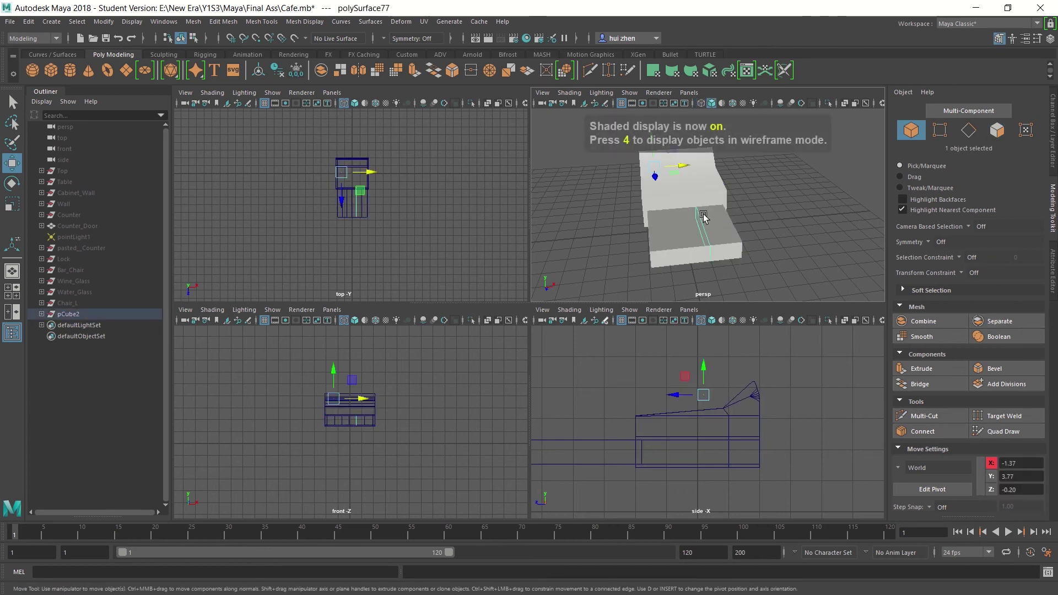
{"action": "key", "text": "4"}
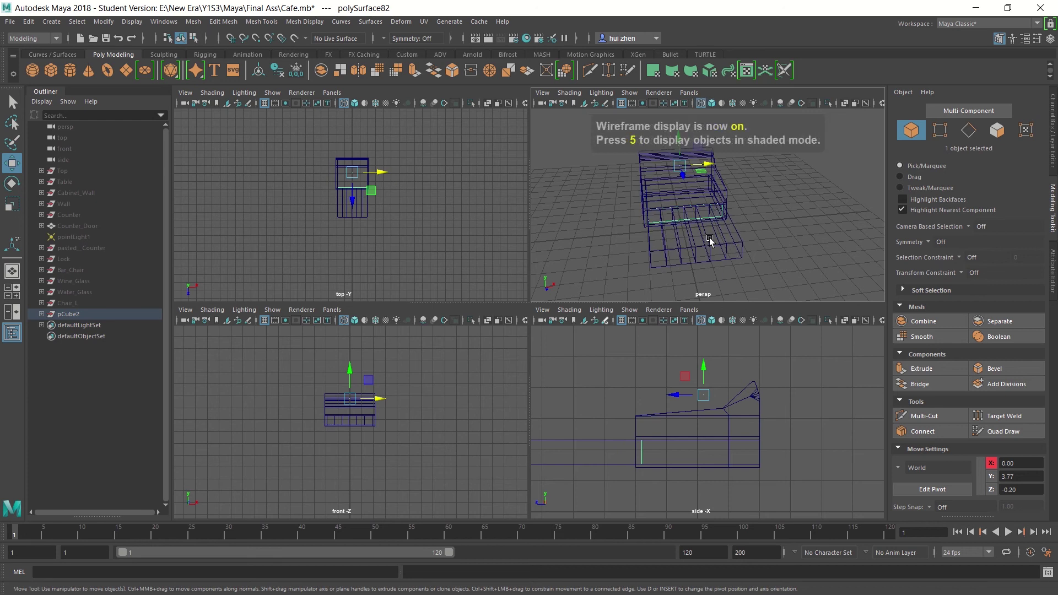
{"action": "left_click_drag", "start_coordinate": [674, 395], "coordinate": [648, 397]}
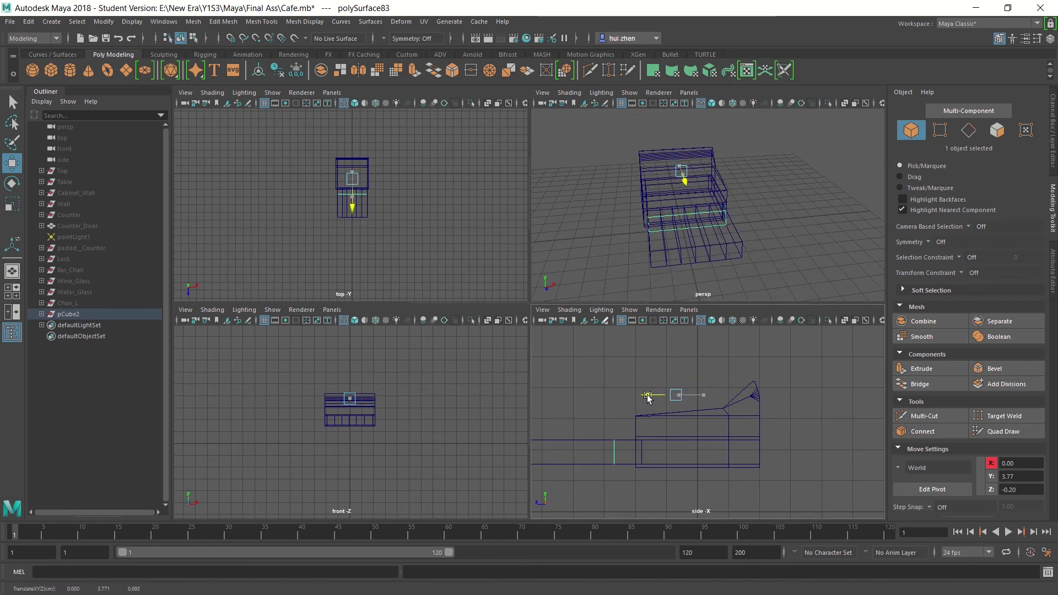
{"action": "key", "text": "space"}
{"action": "mouse_move", "coordinate": [531, 289]}
{"action": "left_mouse_down"}
{"action": "mouse_move", "coordinate": [530, 319]}
{"action": "mouse_move", "coordinate": [528, 298]}
{"action": "left_mouse_up"}
{"action": "key", "text": "ctrl+d"}
{"action": "left_click", "coordinate": [532, 315]}
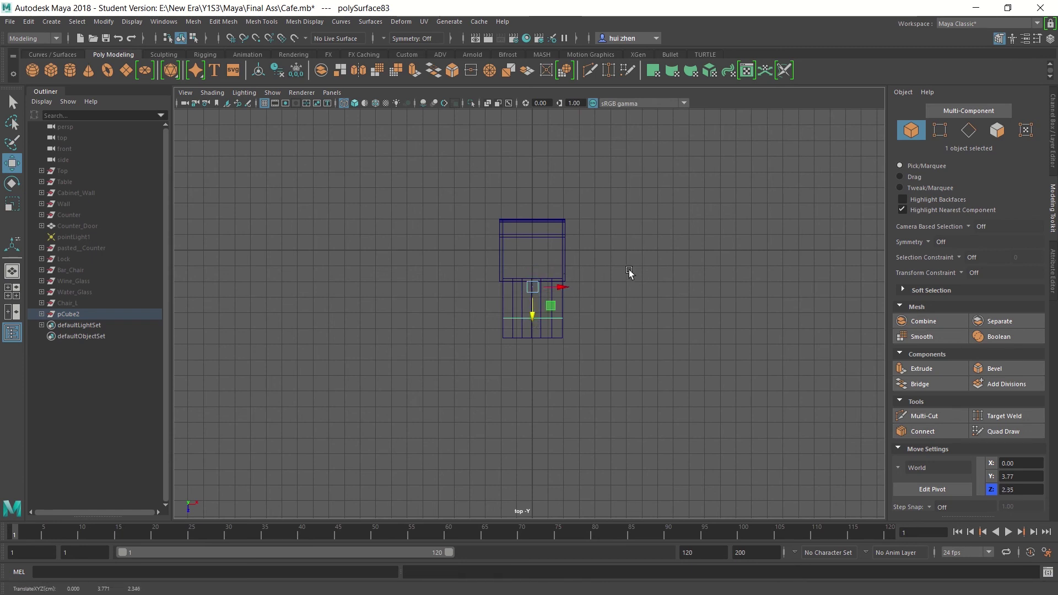
{"action": "key", "text": "space"}
{"action": "key", "text": "space"}
{"action": "key", "text": "5"}
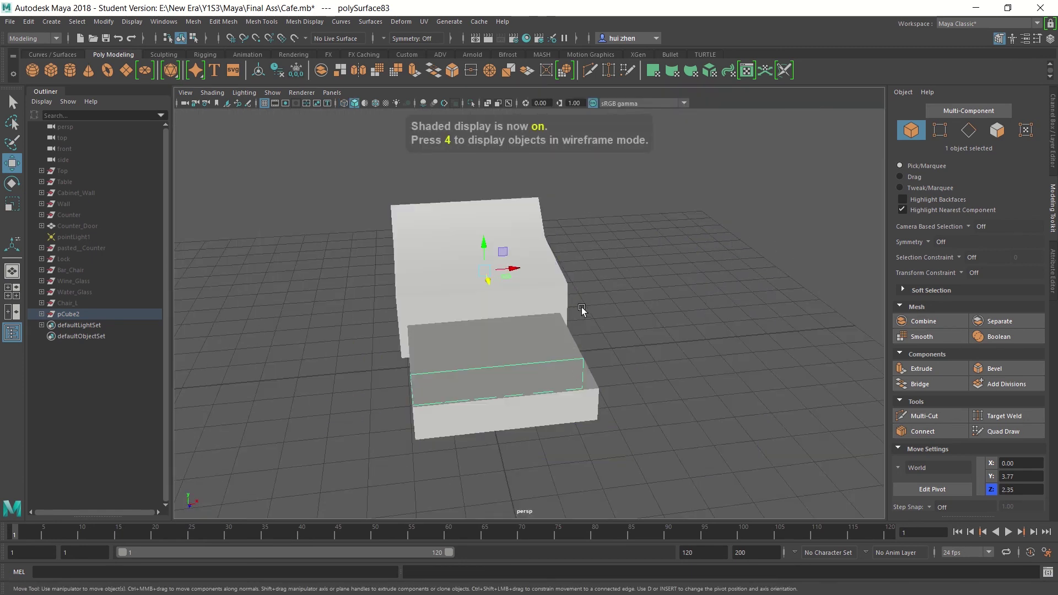
{"action": "key", "text": "space"}
{"action": "key", "text": "space"}
{"action": "scroll", "coordinate": [609, 219], "scroll_direction": "up", "scroll_amount": 5}
- Assign a new white lambert26 material to the six selected chair pieces
{"action": "left_click", "coordinate": [490, 291]}
{"action": "left_click_drag", "start_coordinate": [478, 256], "coordinate": [597, 358]}
{"action": "right_click_drag", "start_coordinate": [581, 279], "coordinate": [592, 544]}
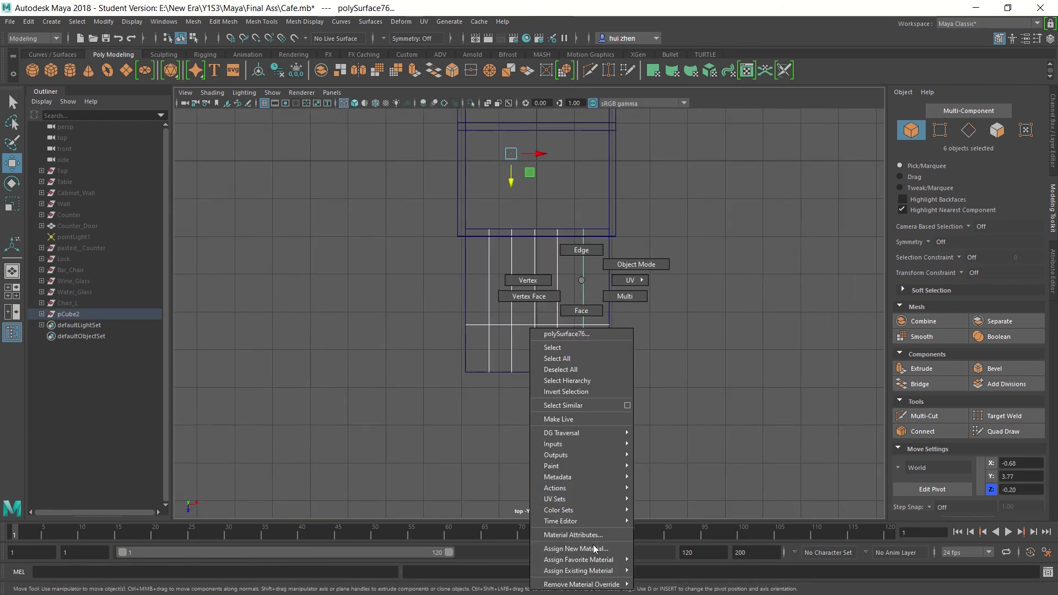
{"action": "left_click", "coordinate": [469, 307]}
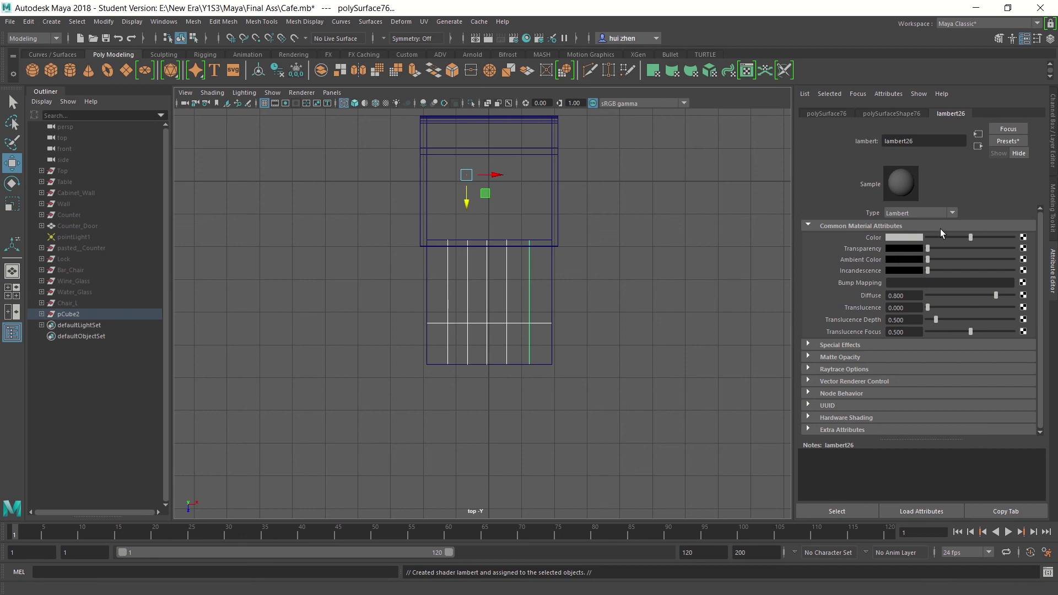
{"action": "left_click_drag", "start_coordinate": [960, 238], "coordinate": [938, 238]}
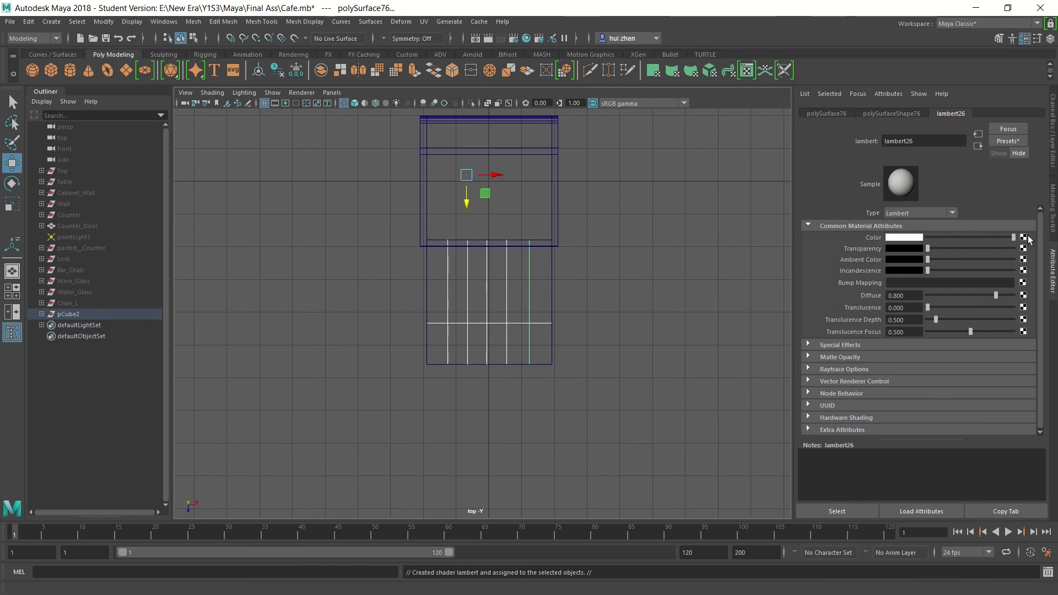
- Combine polySurface75 and the lower base pieces into one mesh
{"action": "left_click", "coordinate": [669, 352]}
{"action": "left_click", "coordinate": [508, 251]}
{"action": "left_click_drag", "start_coordinate": [399, 279], "coordinate": [441, 322]}
{"action": "left_click", "coordinate": [1053, 231]}
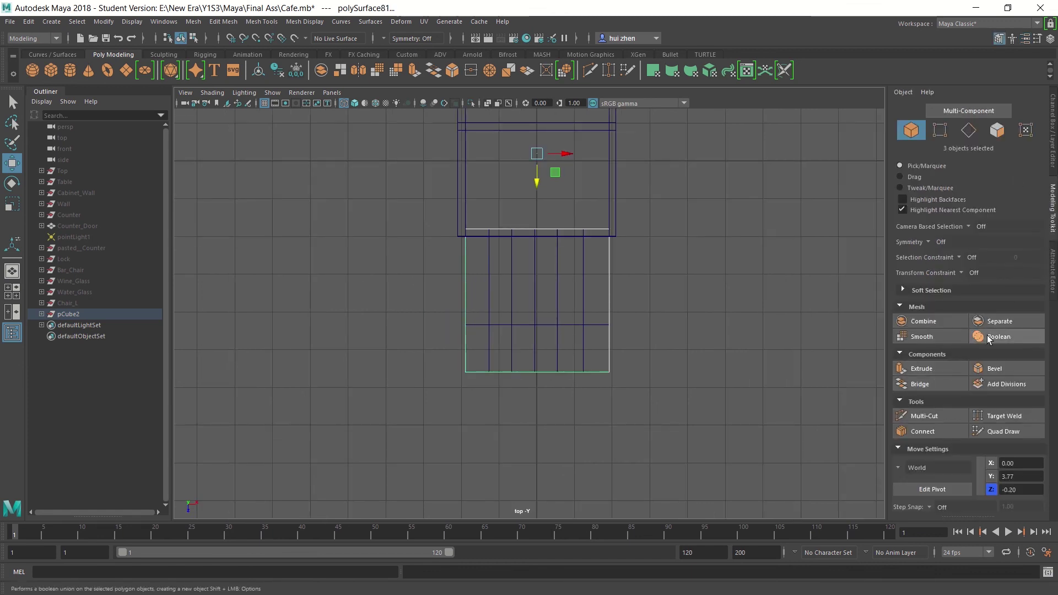
{"action": "left_click", "coordinate": [923, 321]}
- Assign a new black lambert27 material to the combined base box
{"action": "right_click_drag", "start_coordinate": [615, 280], "coordinate": [608, 548]}
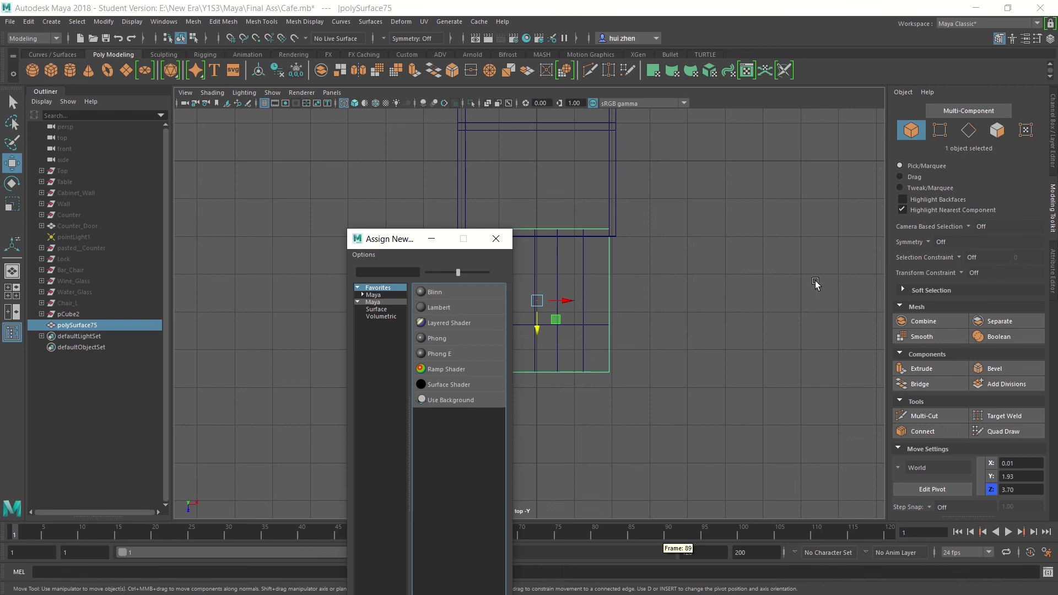
{"action": "left_click", "coordinate": [446, 331]}
{"action": "left_click", "coordinate": [1040, 114]}
{"action": "left_click", "coordinate": [1040, 114]}
{"action": "left_click", "coordinate": [1001, 114]}
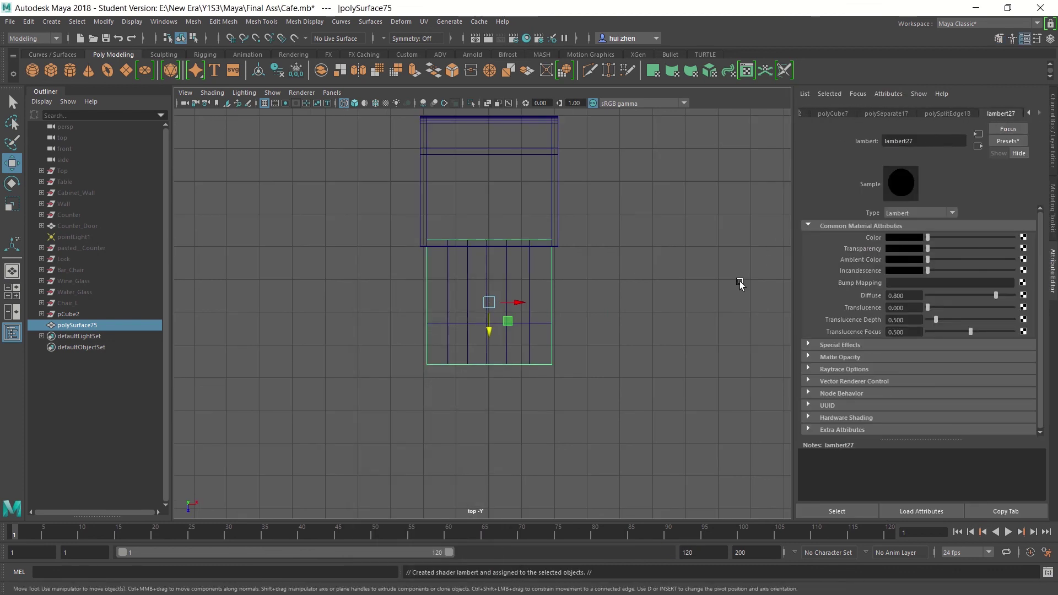
{"action": "left_click", "coordinate": [739, 282]}
{"action": "key", "text": "space"}
- Shade the views and check the chair body and base box selections in the top view
{"action": "key", "text": "5"}
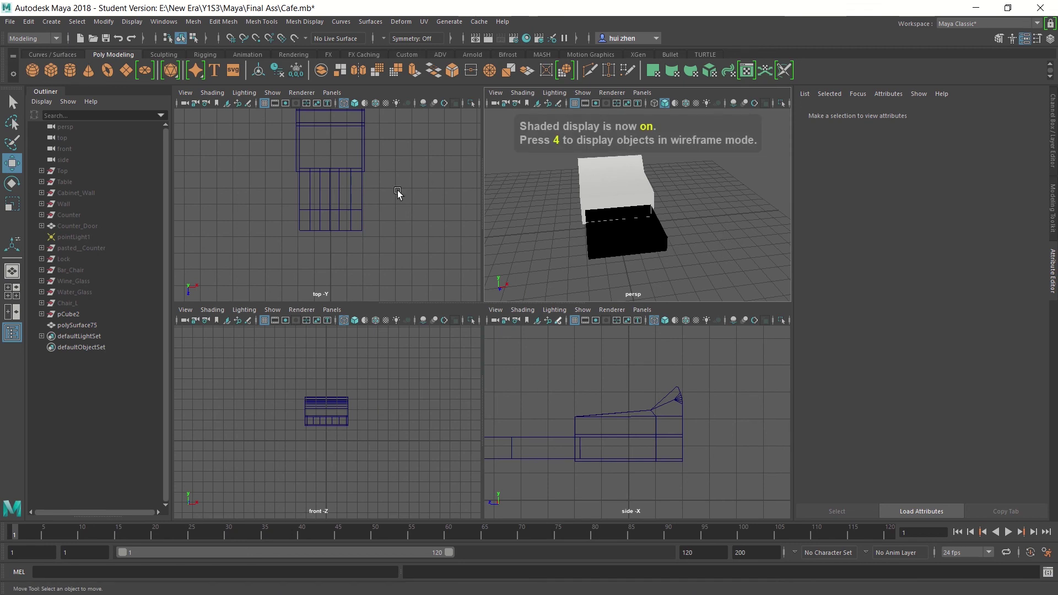
{"action": "key", "text": "5"}
{"action": "key", "text": "5"}
{"action": "key", "text": "5"}
{"action": "key", "text": "space"}
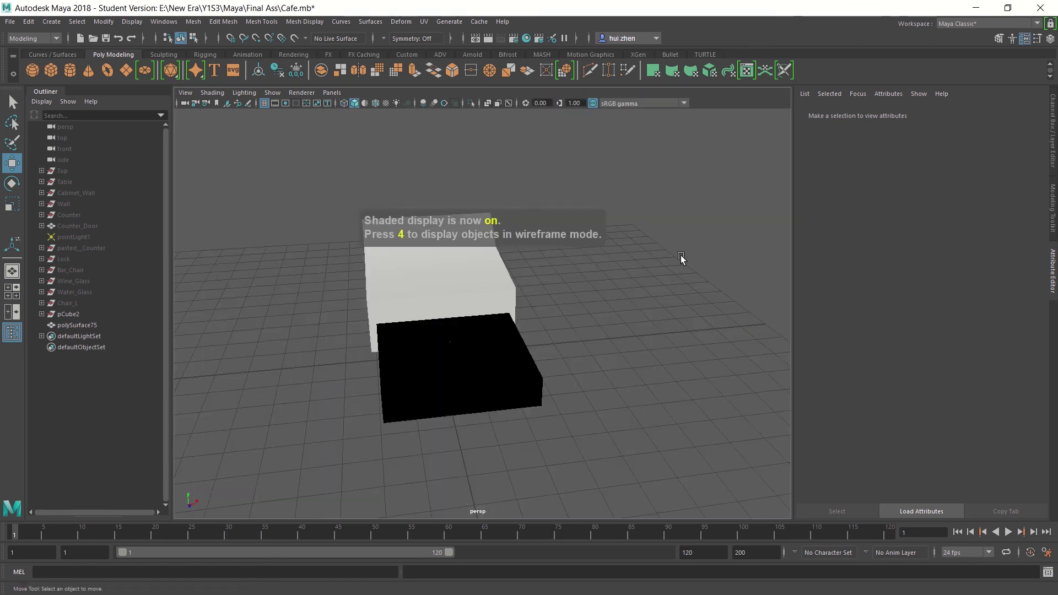
{"action": "left_click", "coordinate": [500, 366]}
{"action": "left_click", "coordinate": [514, 348]}
{"action": "key", "text": "space"}
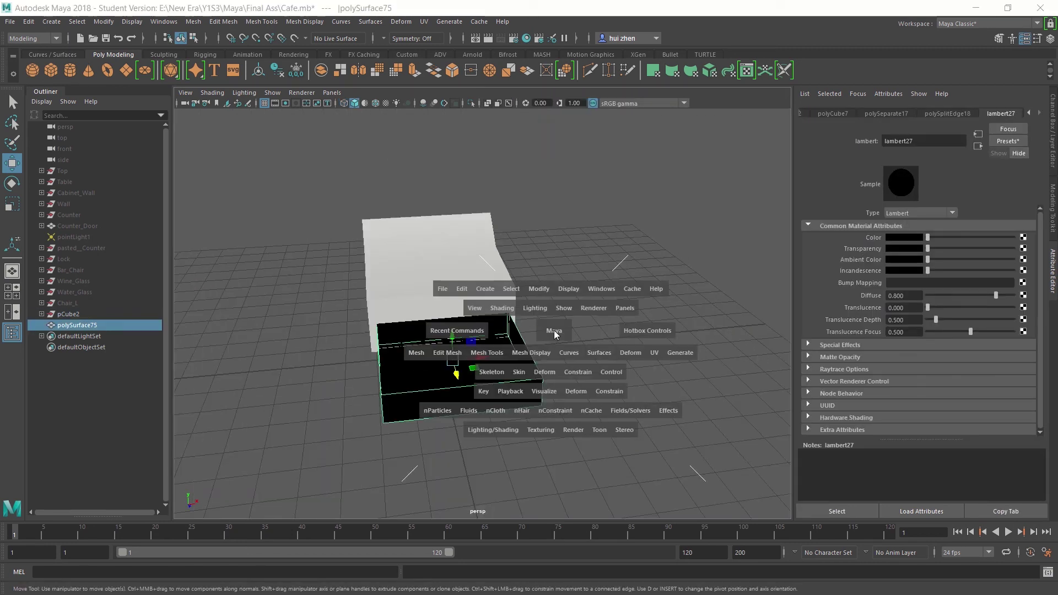
{"action": "key", "text": "space"}
{"action": "left_click", "coordinate": [515, 287]}
{"action": "left_click", "coordinate": [484, 293]}
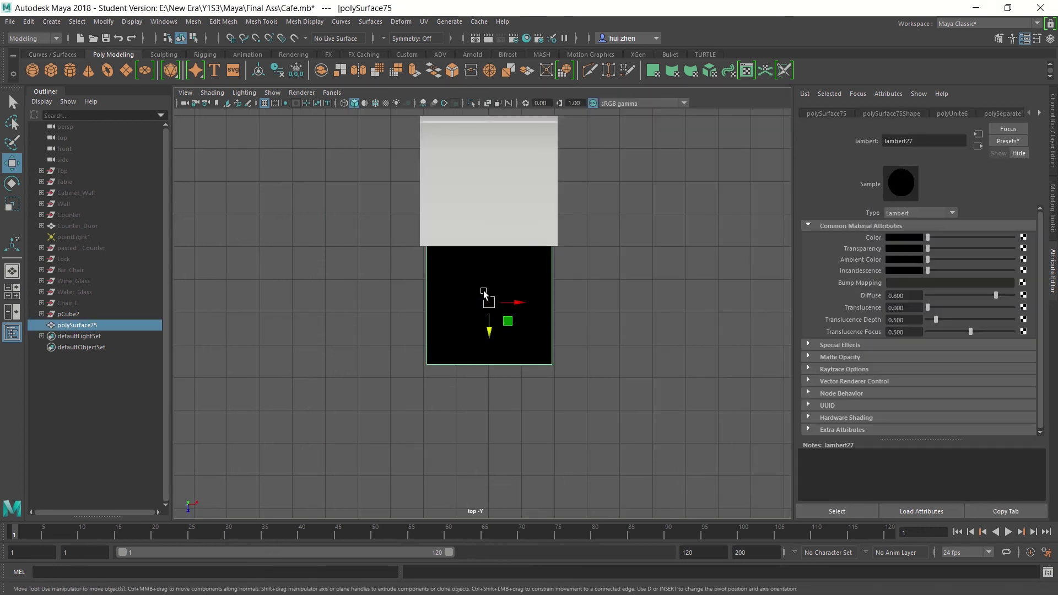
{"action": "left_click_drag", "start_coordinate": [515, 333], "coordinate": [517, 333]}
{"action": "left_click", "coordinate": [599, 308]}
{"action": "left_click_drag", "start_coordinate": [439, 270], "coordinate": [536, 354]}
{"action": "left_click", "coordinate": [483, 242]}
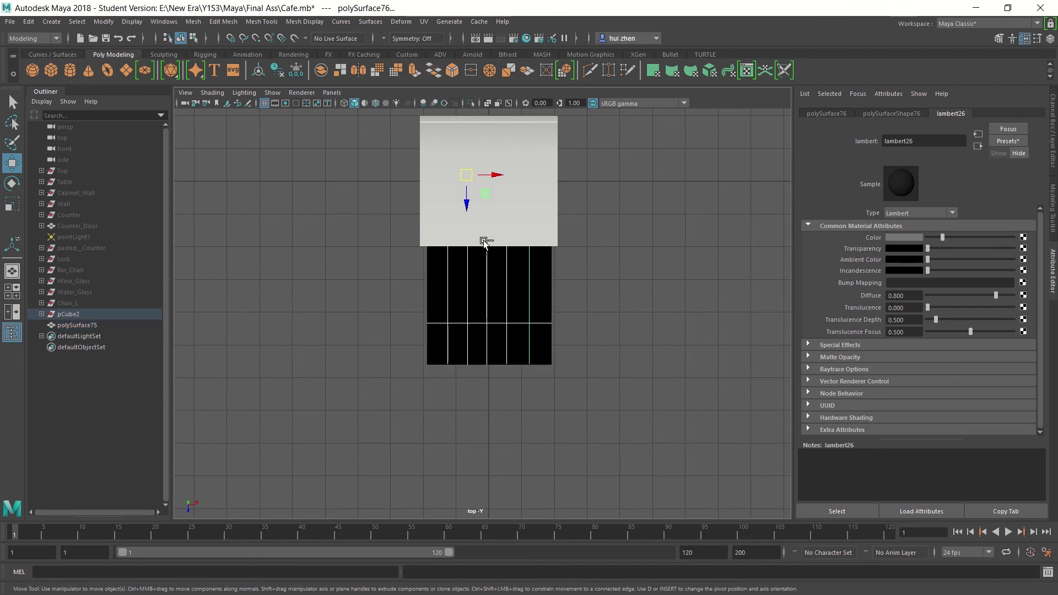
- Combine the six slat pieces into one mesh, polySurface78, and show its attributes
{"action": "key", "text": "4"}
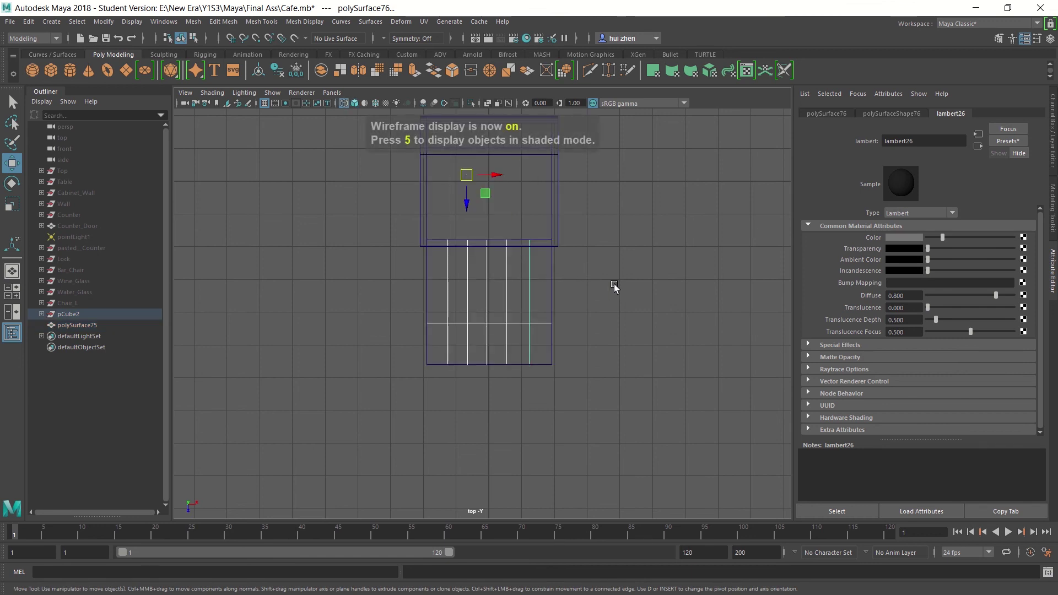
{"action": "left_click", "coordinate": [614, 283]}
{"action": "left_click", "coordinate": [493, 332]}
{"action": "left_click_drag", "start_coordinate": [496, 308], "coordinate": [537, 314]}
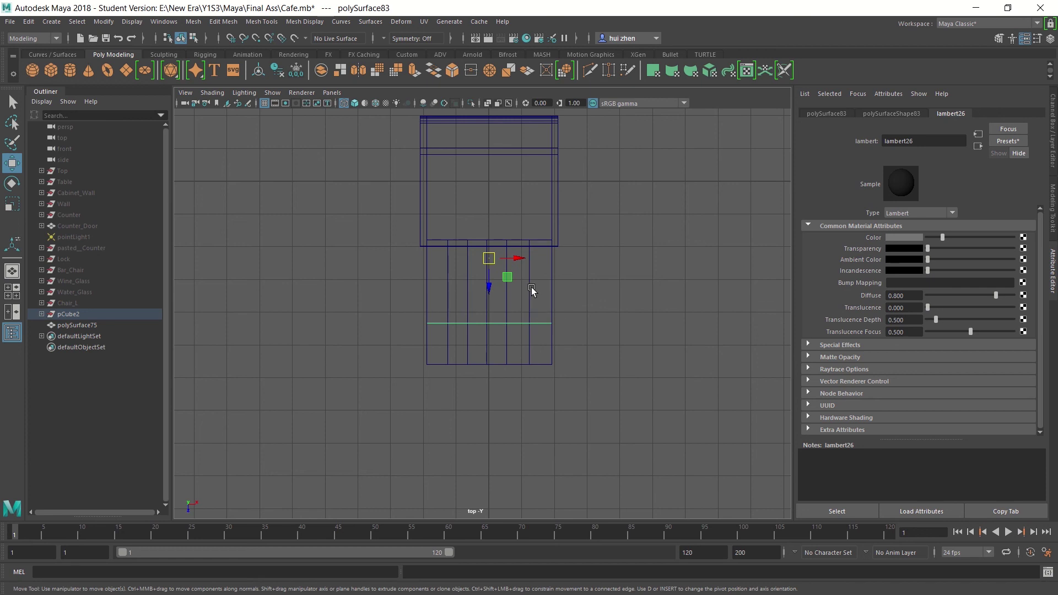
{"action": "left_click", "coordinate": [448, 289]}
{"action": "left_click_drag", "start_coordinate": [449, 289], "coordinate": [533, 338]}
{"action": "left_click", "coordinate": [1052, 209]}
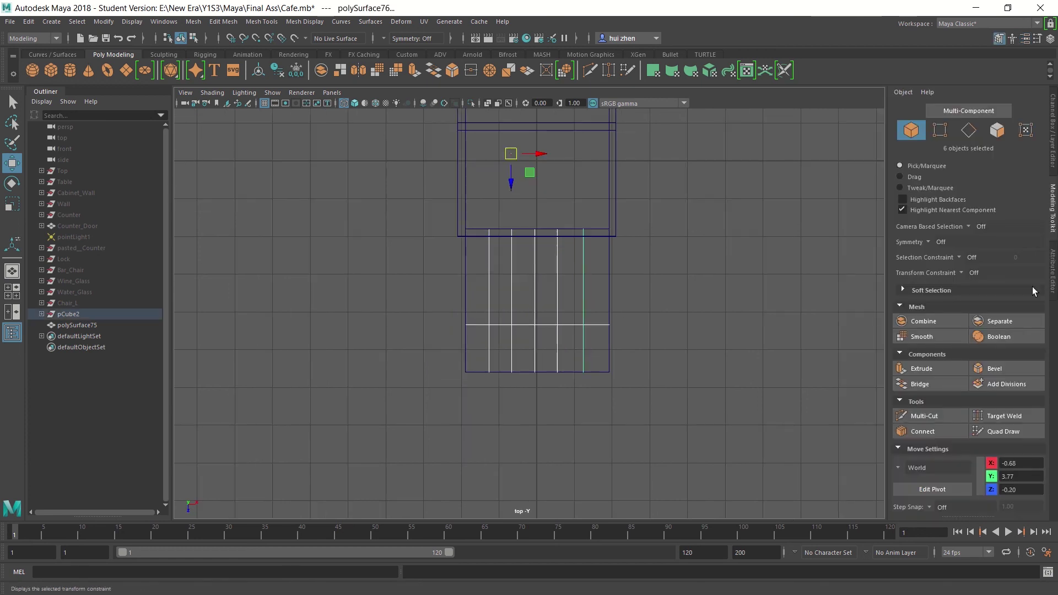
{"action": "left_click", "coordinate": [914, 321]}
{"action": "right_click", "coordinate": [560, 274]}
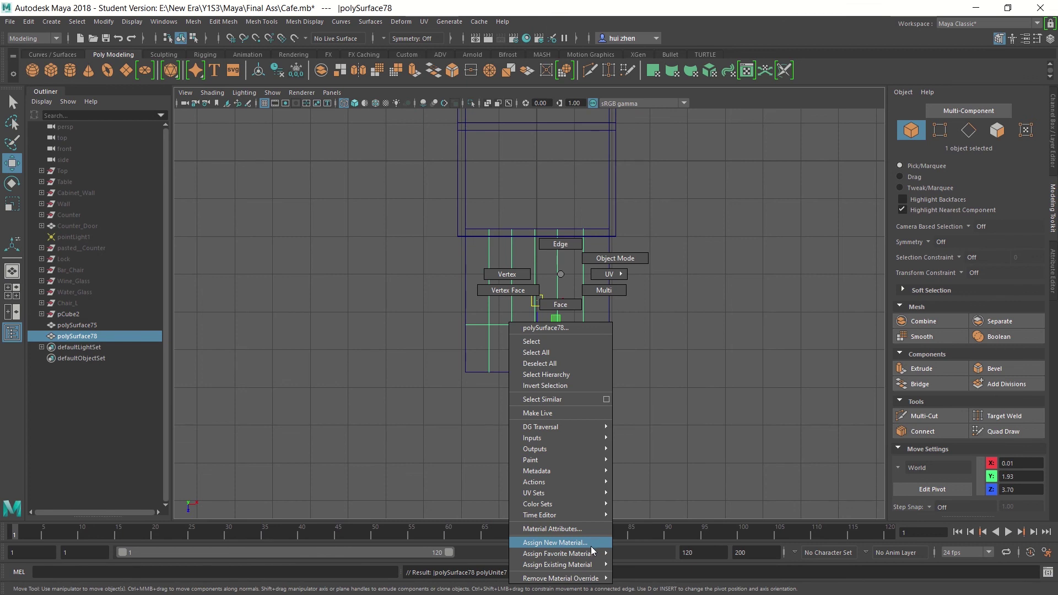
{"action": "key", "text": "Escape"}
{"action": "key", "text": "ctrl+a"}
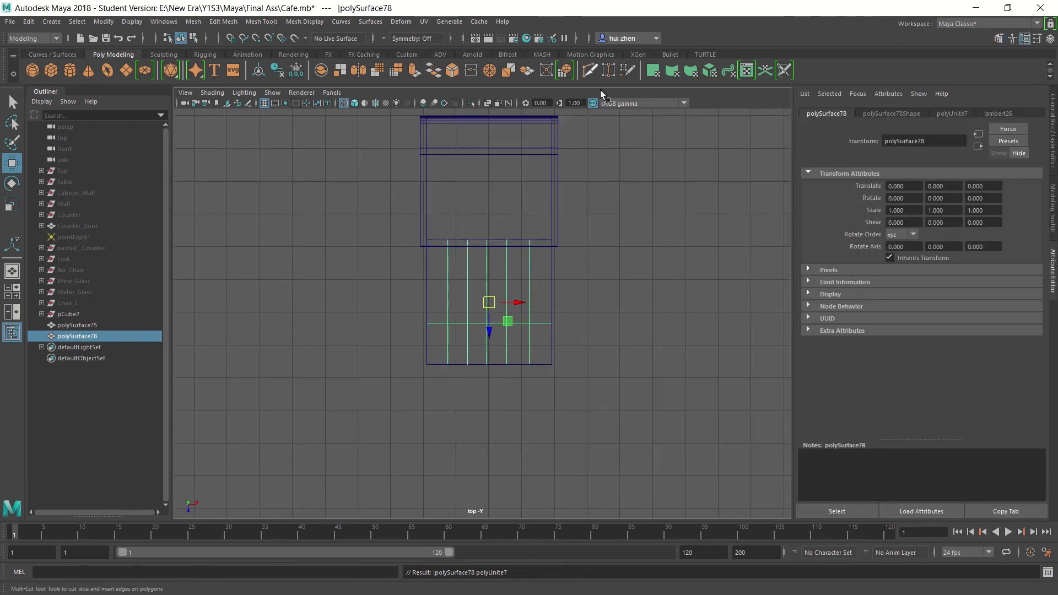